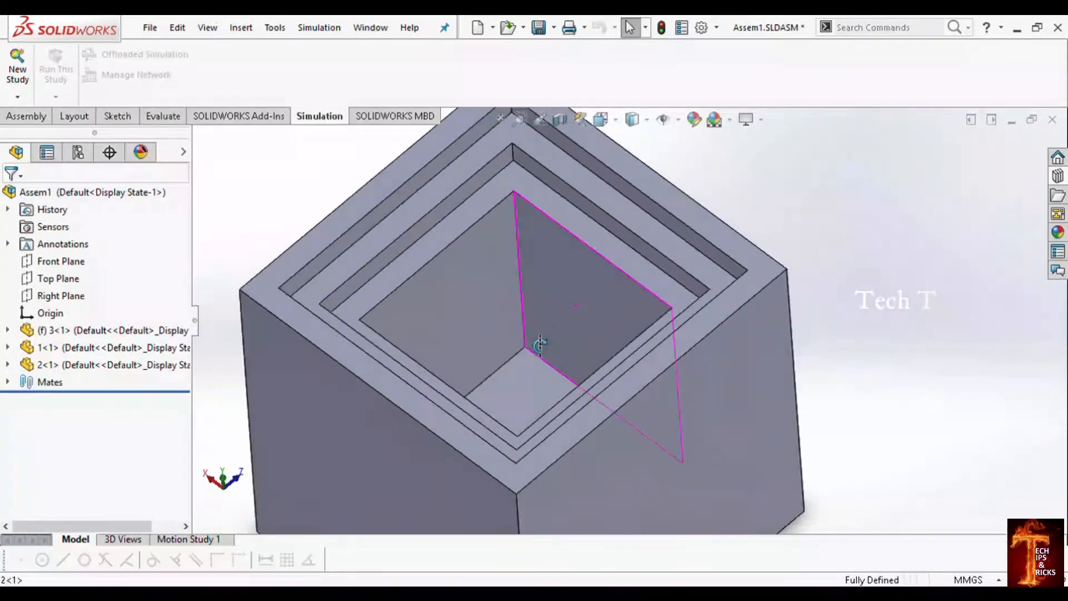
# Step: Hide the outer box 3 and the middle box 1 to expose the innermost box 2
pyautogui.scroll(6, 557, 337)
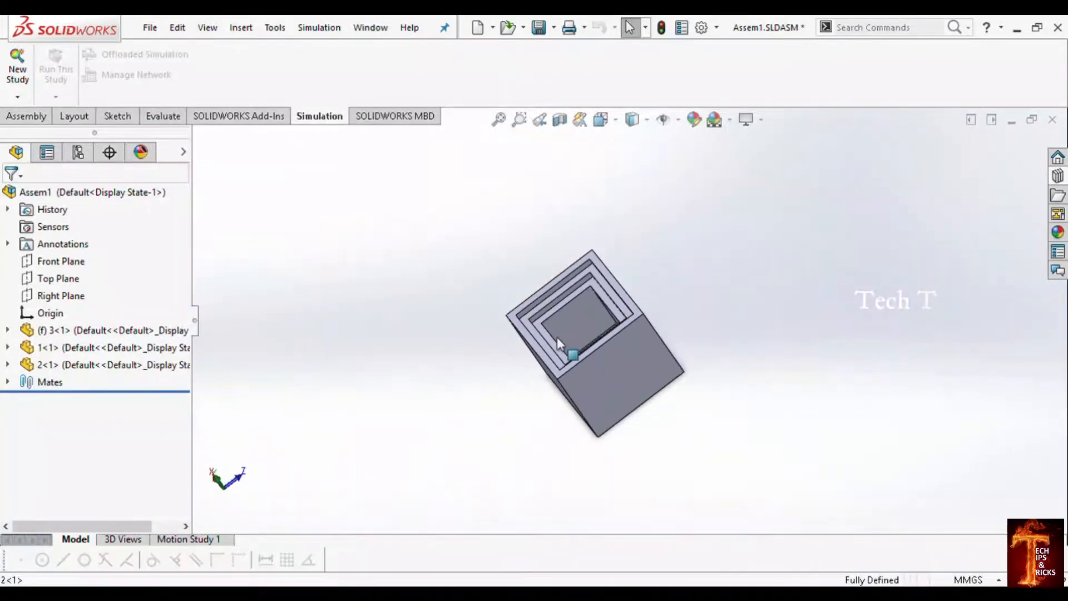
pyautogui.click(89, 331)
pyautogui.click(193, 290)
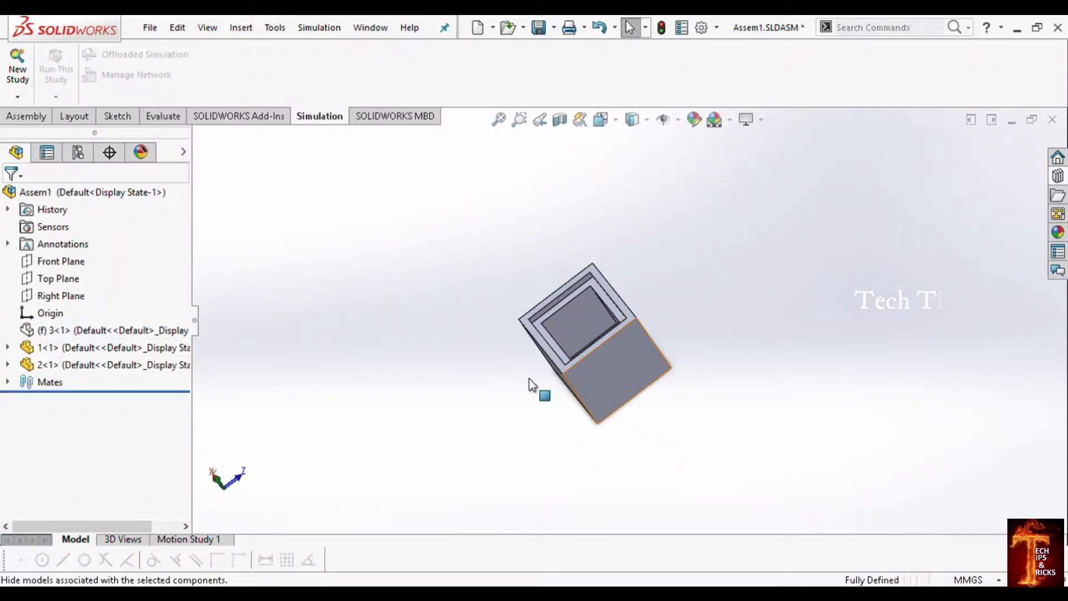
pyautogui.click(96, 350)
pyautogui.click(202, 304)
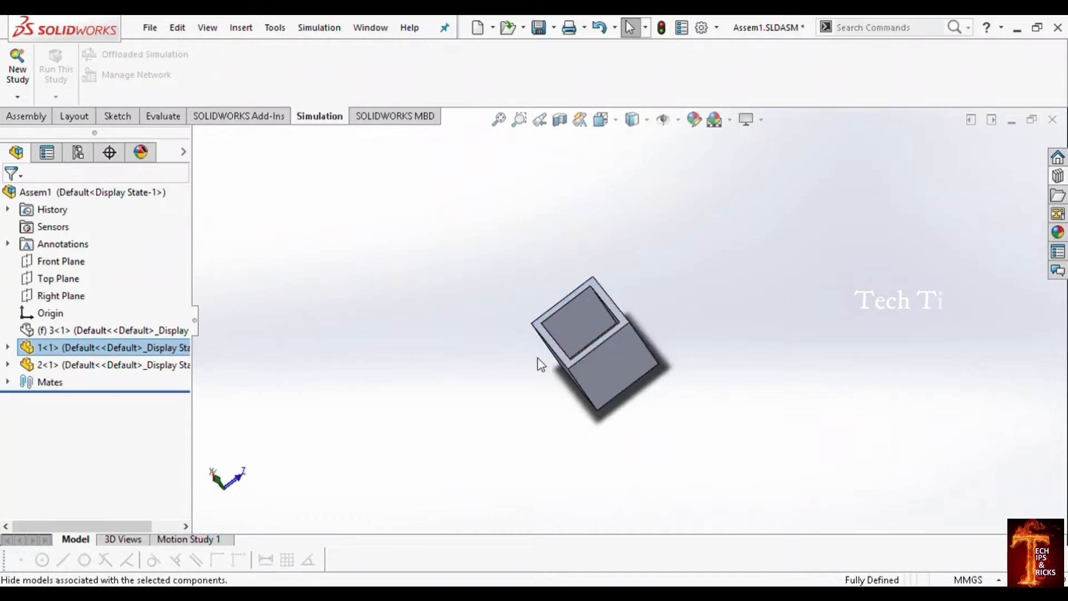
pyautogui.moveTo(539, 359)
pyautogui.mouseDown(button='middle')
pyautogui.moveTo(660, 389)
pyautogui.moveTo(646, 359)
pyautogui.moveTo(756, 364)
pyautogui.moveTo(644, 387)
pyautogui.moveTo(542, 344)
pyautogui.mouseUp(button='middle')
pyautogui.scroll(-4, 646, 359)
pyautogui.scroll(4, 542, 344)
pyautogui.moveTo(657, 380); pyautogui.dragTo(3, 272, button='middle')
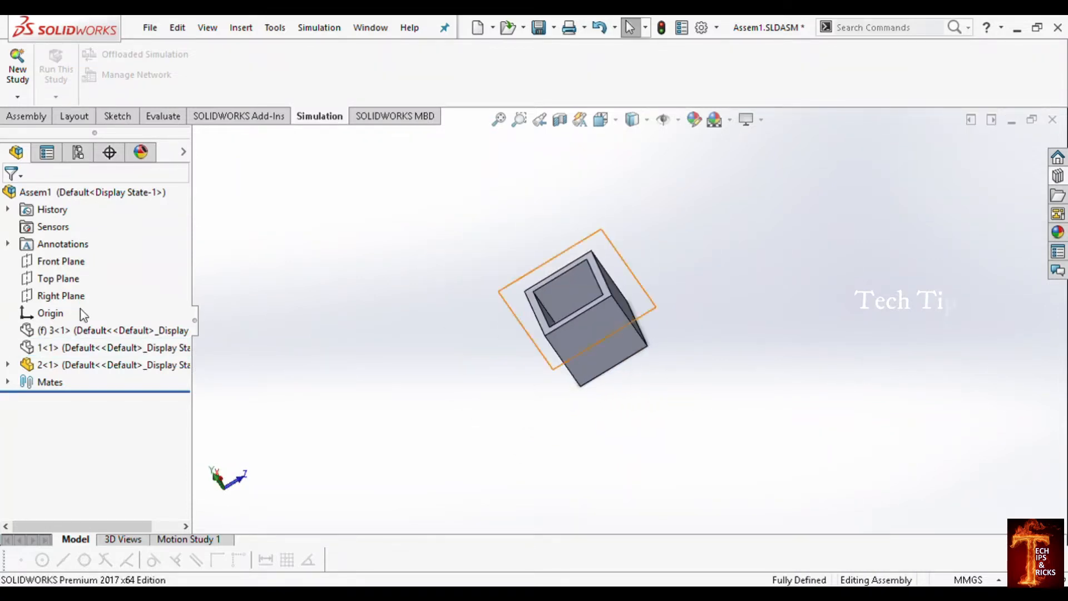
# Step: Show the middle box 1 and the outer box 3 again in the assembly
pyautogui.click(72, 348)
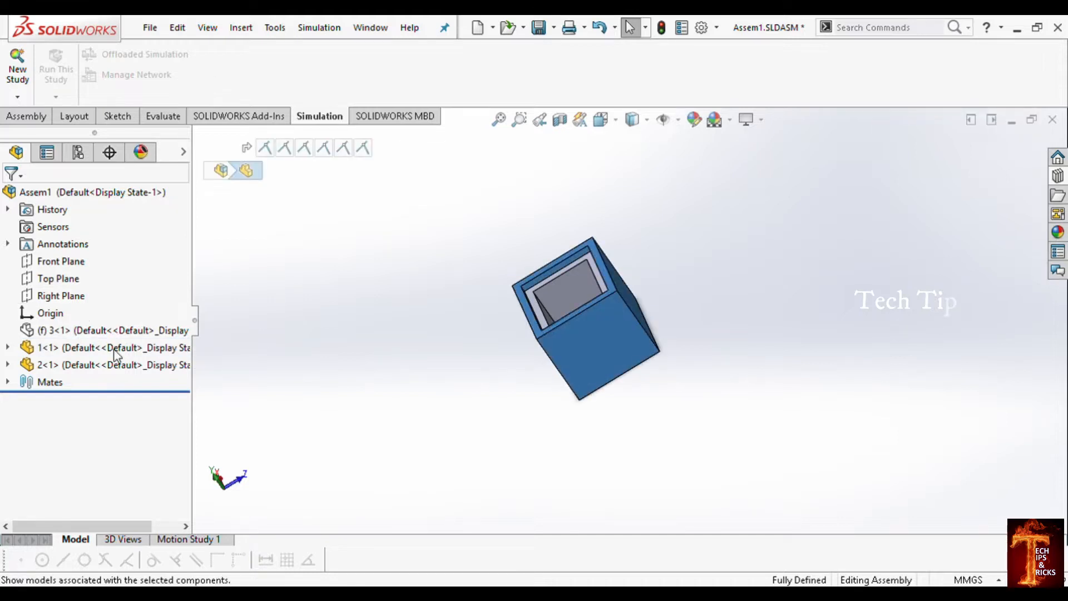
pyautogui.click(96, 330)
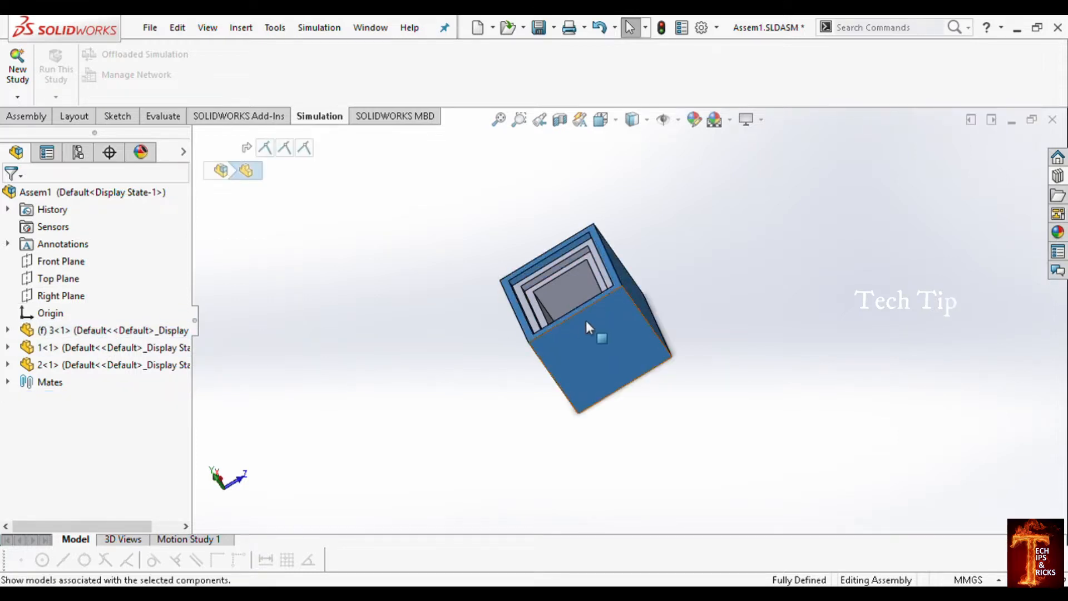
pyautogui.scroll(-5, 586, 321)
pyautogui.moveTo(586, 320); pyautogui.dragTo(674, 311, button='middle')
pyautogui.scroll(5, 674, 311)
pyautogui.scroll(-2, 674, 316)
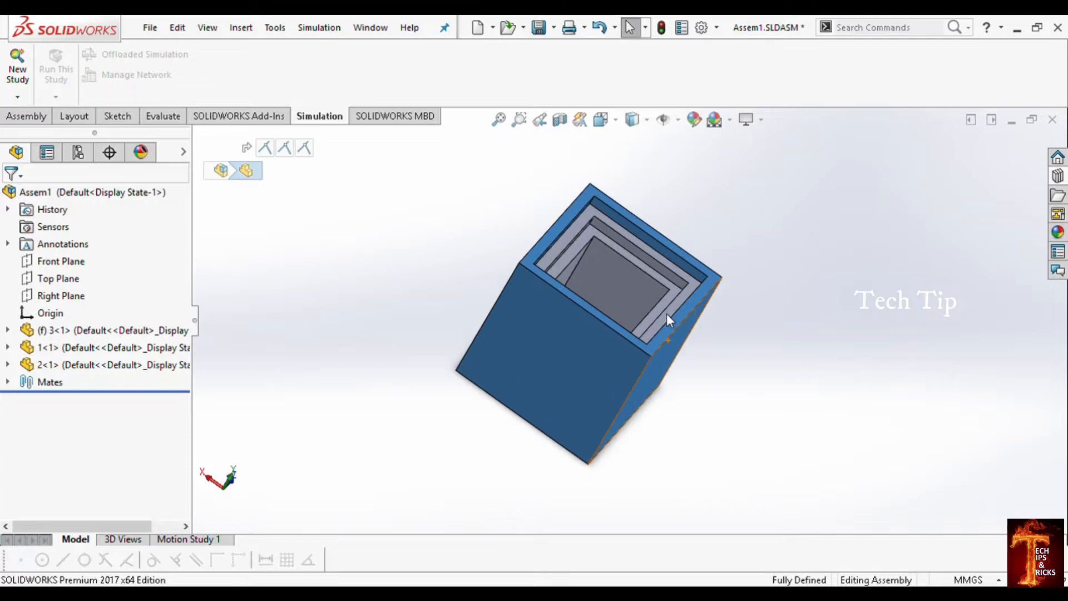
pyautogui.click(747, 284)
# Step: Examine the three nested boxes of the assembly and the gaps between their walls from several angles
pyautogui.moveTo(748, 284); pyautogui.dragTo(619, 272, button='middle')
pyautogui.scroll(-3, 619, 271)
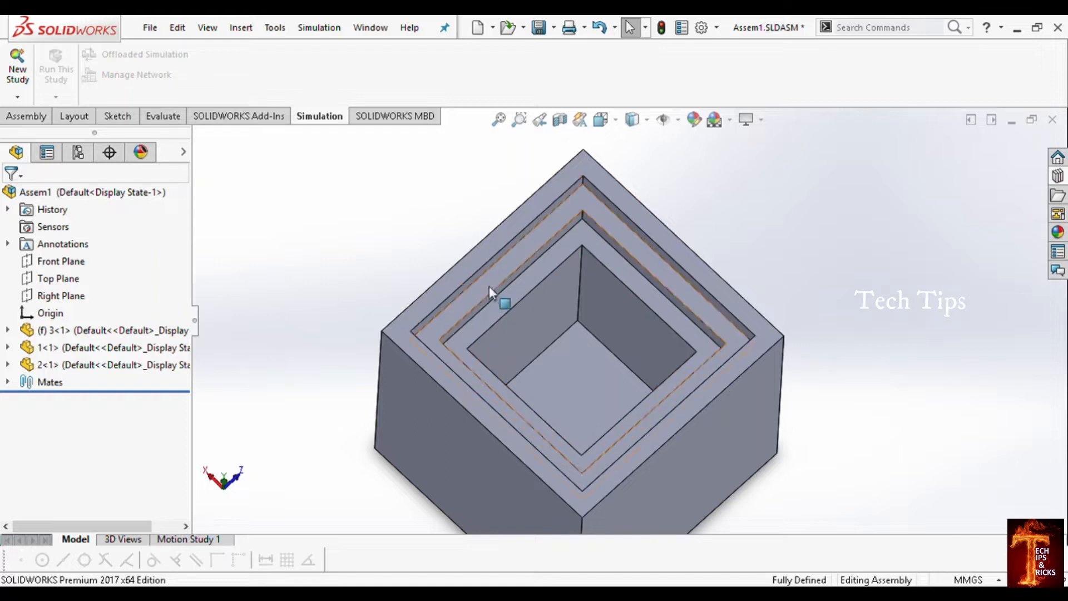
pyautogui.scroll(3, 656, 440)
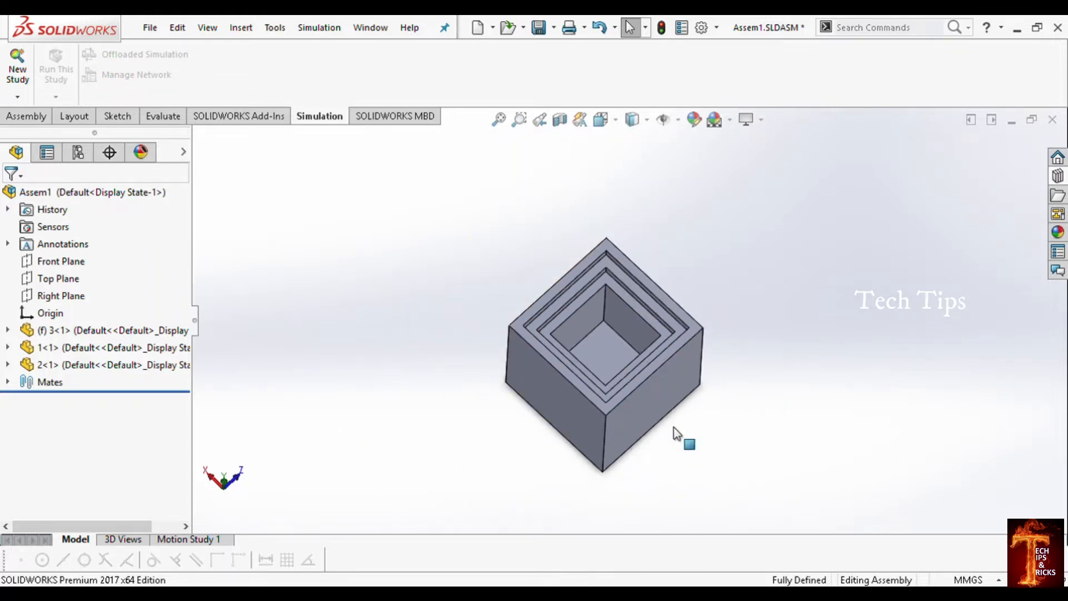
pyautogui.moveTo(696, 394); pyautogui.dragTo(668, 382, button='middle')
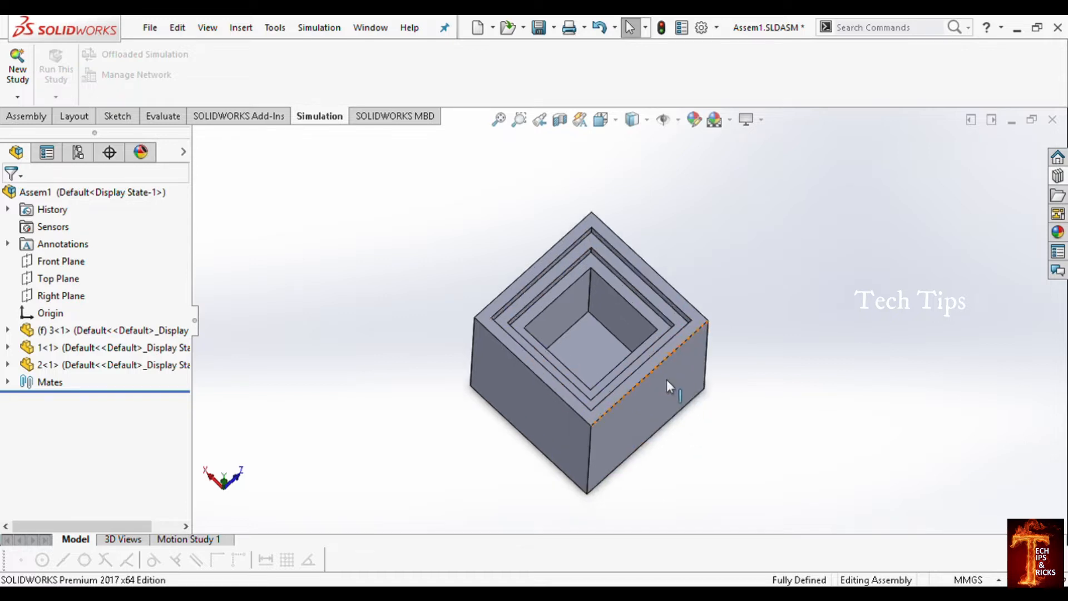
pyautogui.moveTo(634, 429); pyautogui.dragTo(643, 397, button='middle')
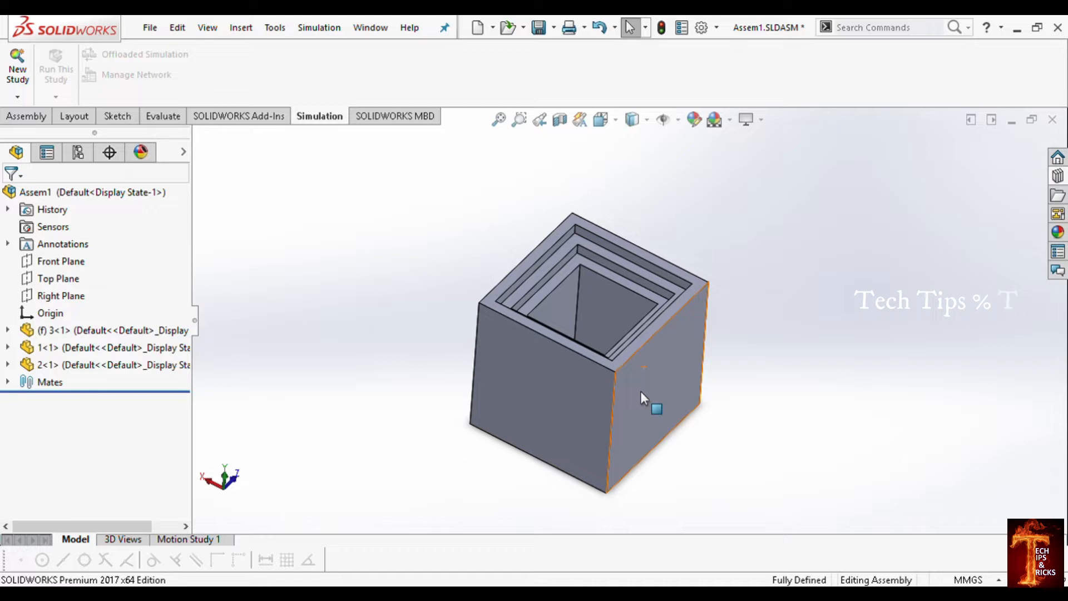
pyautogui.scroll(-5, 652, 370)
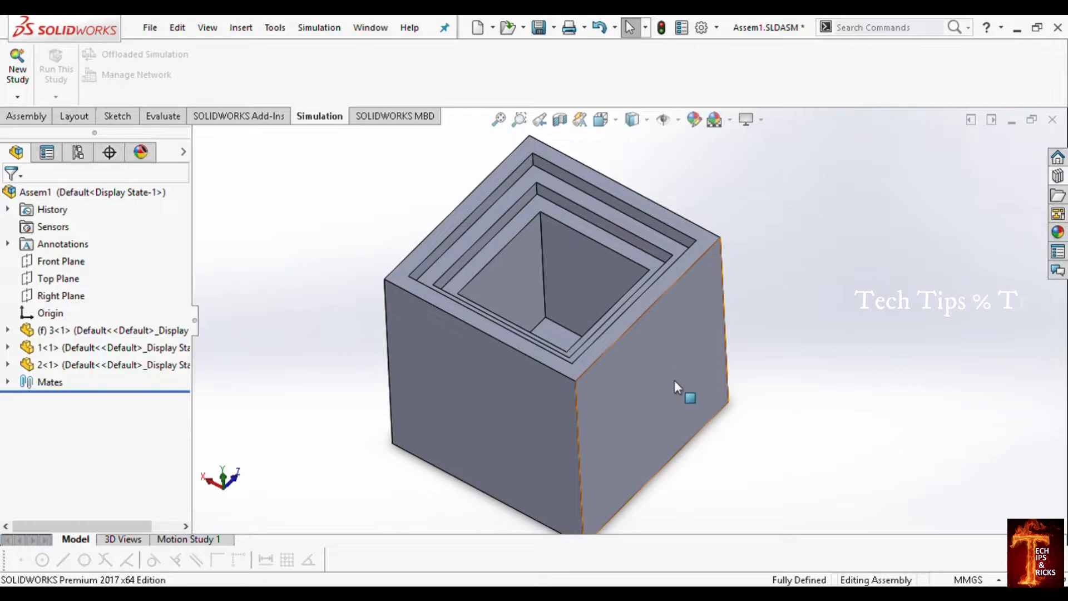
pyautogui.scroll(3, 524, 335)
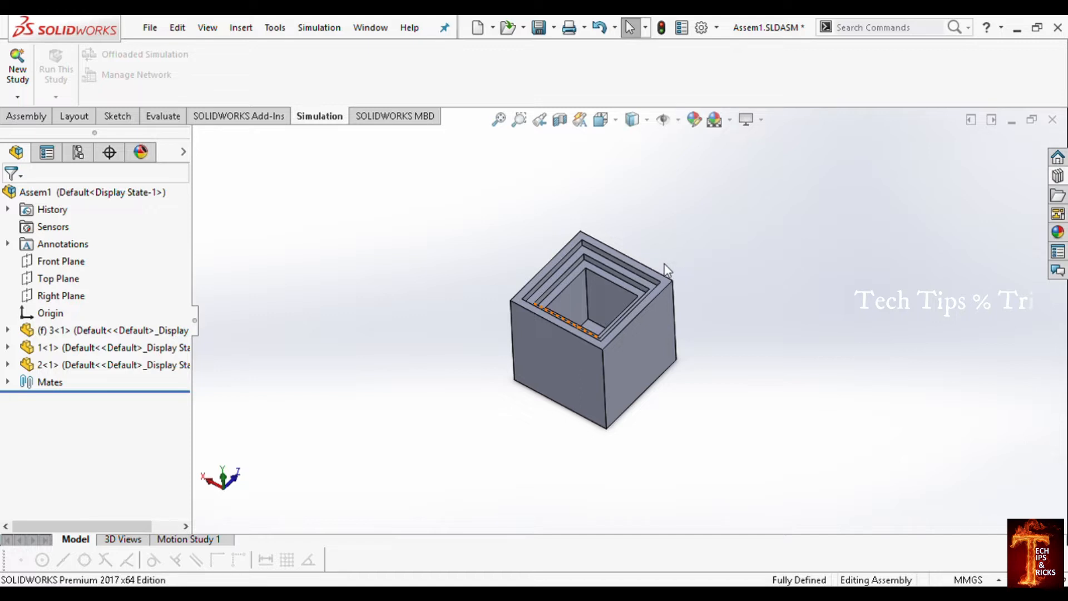
pyautogui.scroll(-3, 625, 334)
pyautogui.moveTo(625, 334); pyautogui.dragTo(386, 305, button='middle')
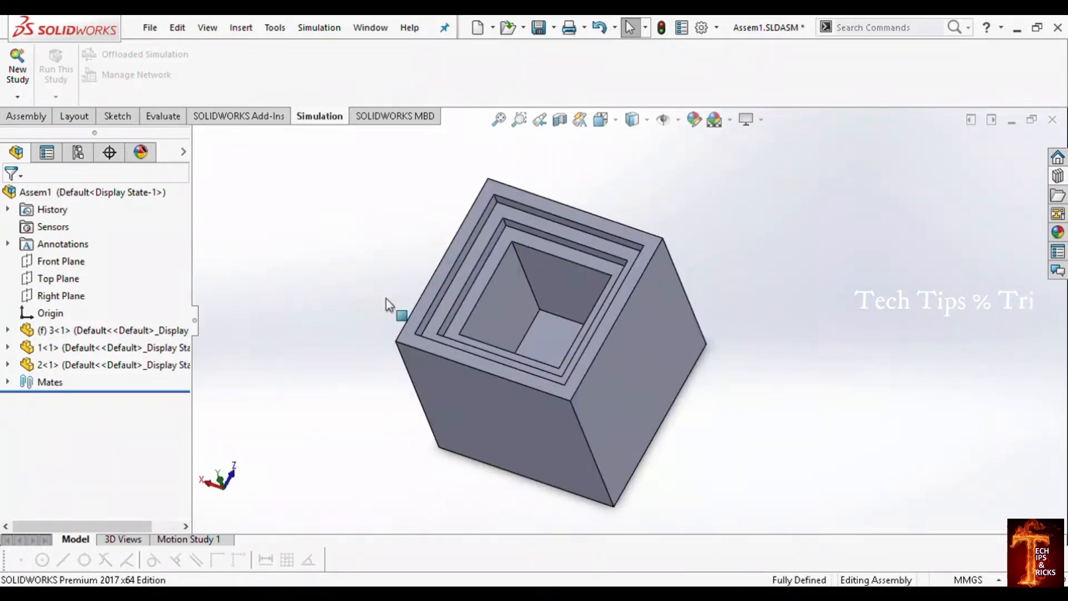
pyautogui.scroll(4, 386, 298)
# Step: Check that the SOLIDWORKS Simulation add-in is active and return to the simulation tools
pyautogui.click(241, 117)
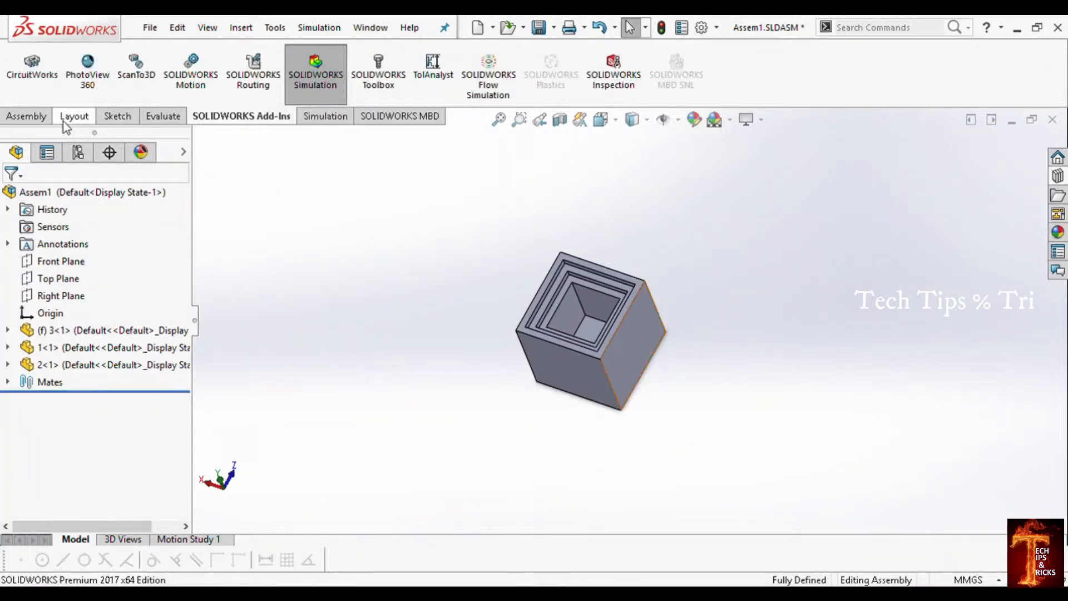
pyautogui.click(313, 81)
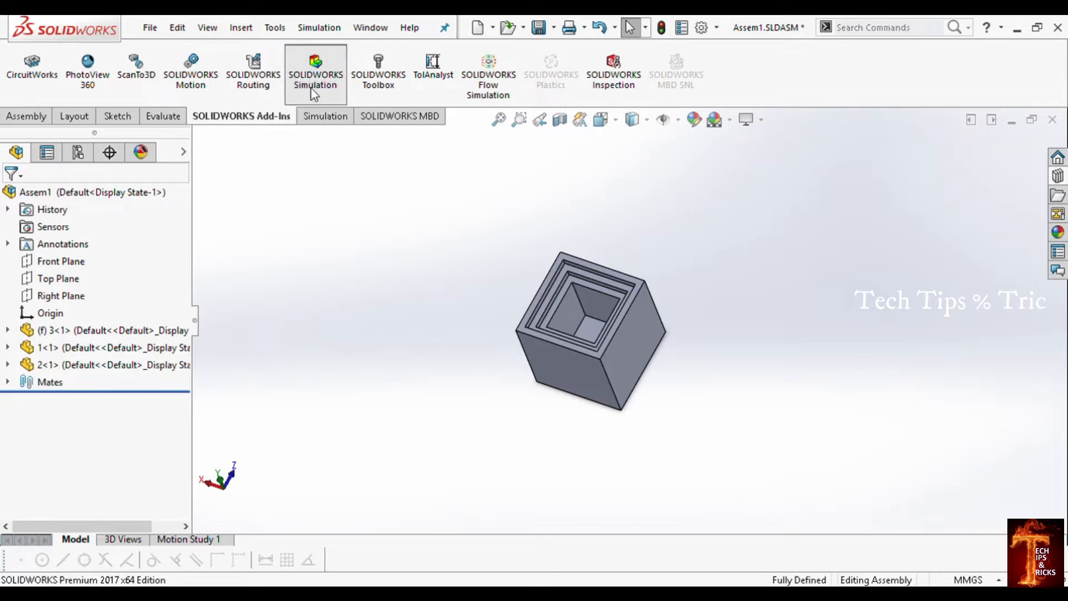
pyautogui.click(314, 119)
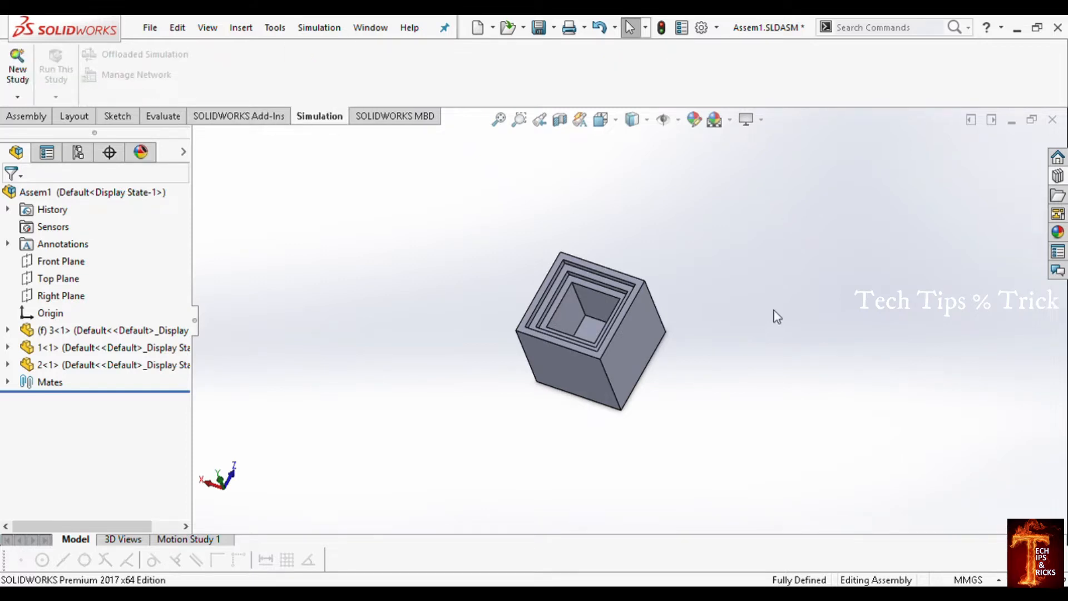
# Step: Start a new simulation study and choose Thermal as its type
pyautogui.scroll(-3, 633, 318)
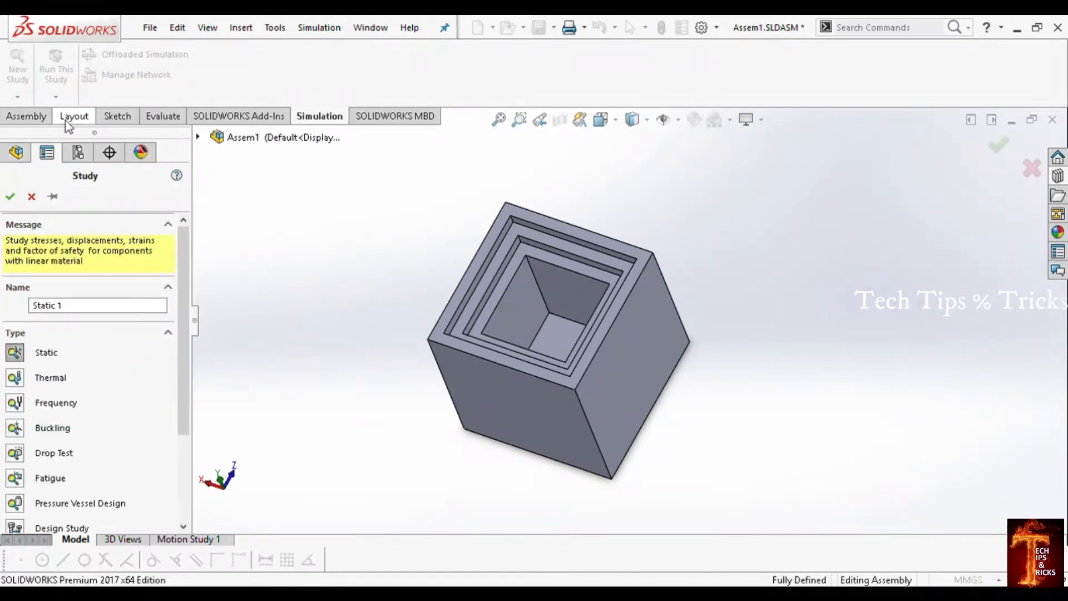
pyautogui.scroll(-1, 188, 298)
pyautogui.moveTo(188, 298); pyautogui.dragTo(193, 347)
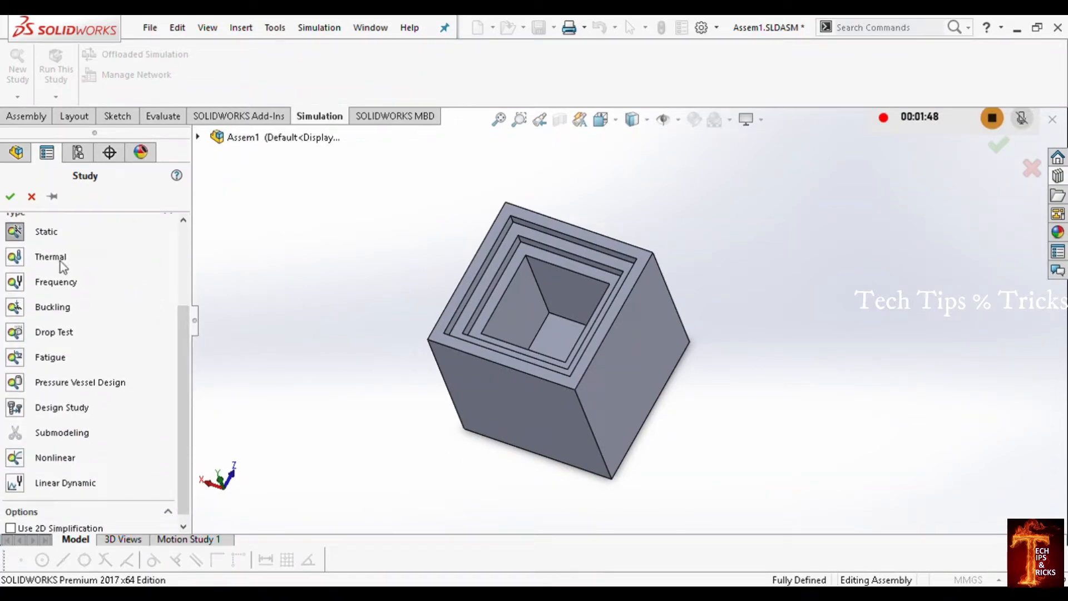
pyautogui.moveTo(182, 324); pyautogui.dragTo(180, 294)
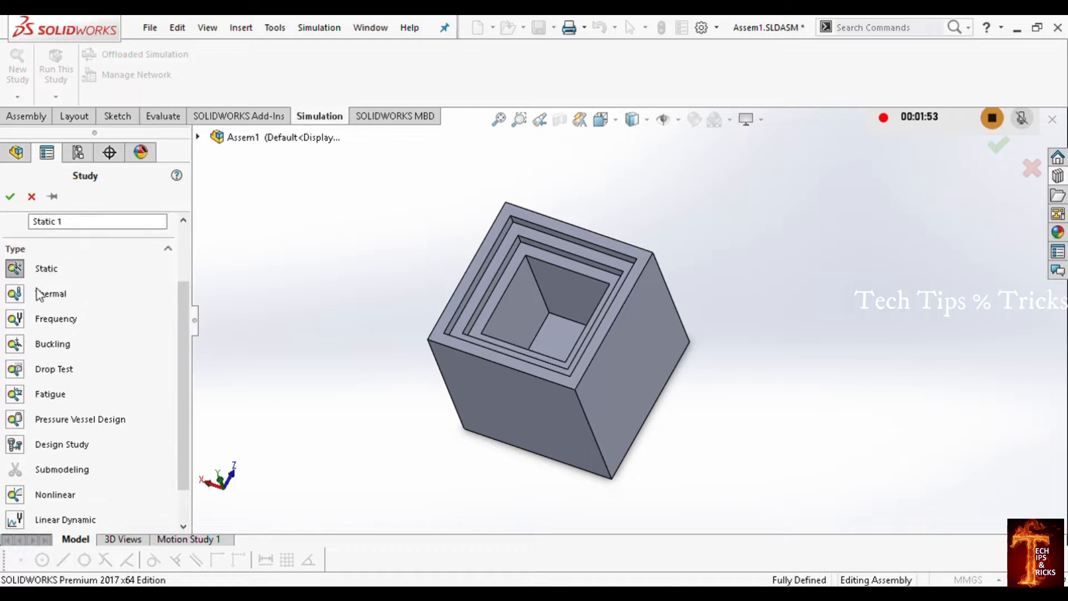
pyautogui.click(16, 294)
# Step: Name the study "3 layer thermal simulation" and create it
pyautogui.click(112, 226)
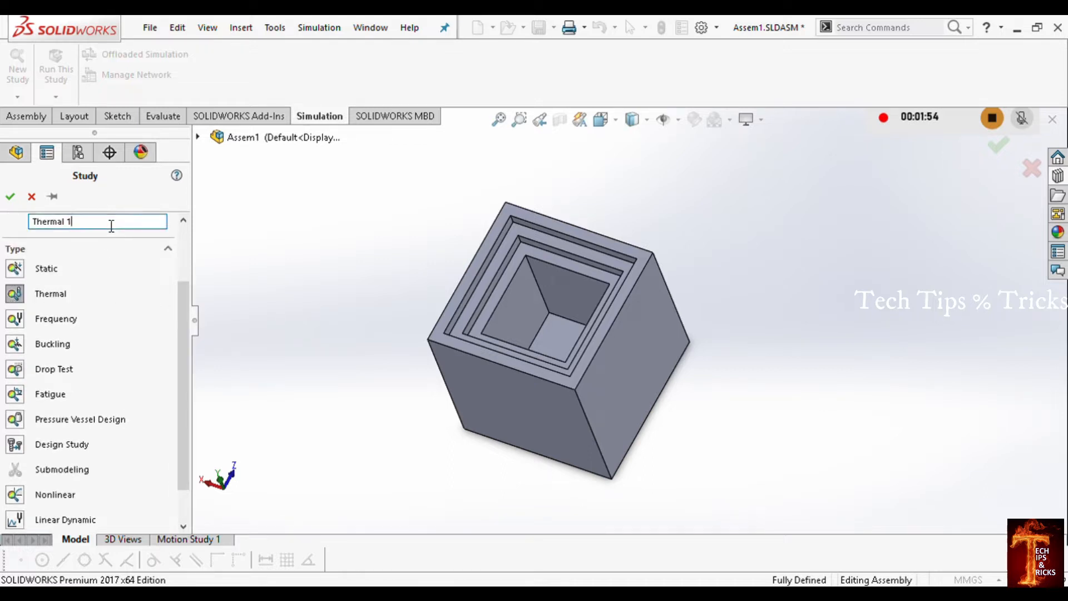
pyautogui.press('BackSpace')
pyautogui.press('BackSpace')
pyautogui.press('BackSpace')
pyautogui.press('BackSpace')
pyautogui.press('BackSpace')
pyautogui.press('BackSpace')
pyautogui.press('BackSpace')
pyautogui.press('BackSpace')
pyautogui.write('#')
pyautogui.write('er')
pyautogui.press('BackSpace')
pyautogui.press('BackSpace')
pyautogui.press('BackSpace')
pyautogui.press('BackSpace')
pyautogui.press('BackSpace')
pyautogui.write('layer thermal simulation')
pyautogui.click(14, 198)
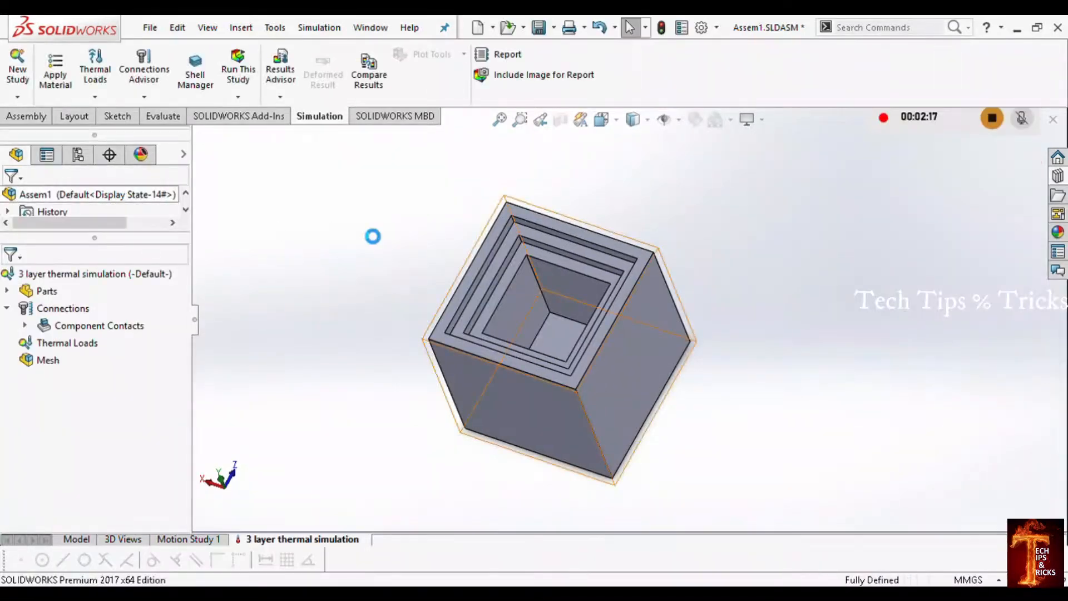
# Step: Apply the material Alloy Steel to the outer box, part 3-1, in the thermal study
pyautogui.moveTo(706, 305); pyautogui.dragTo(483, 325, button='middle')
pyautogui.scroll(3, 483, 324)
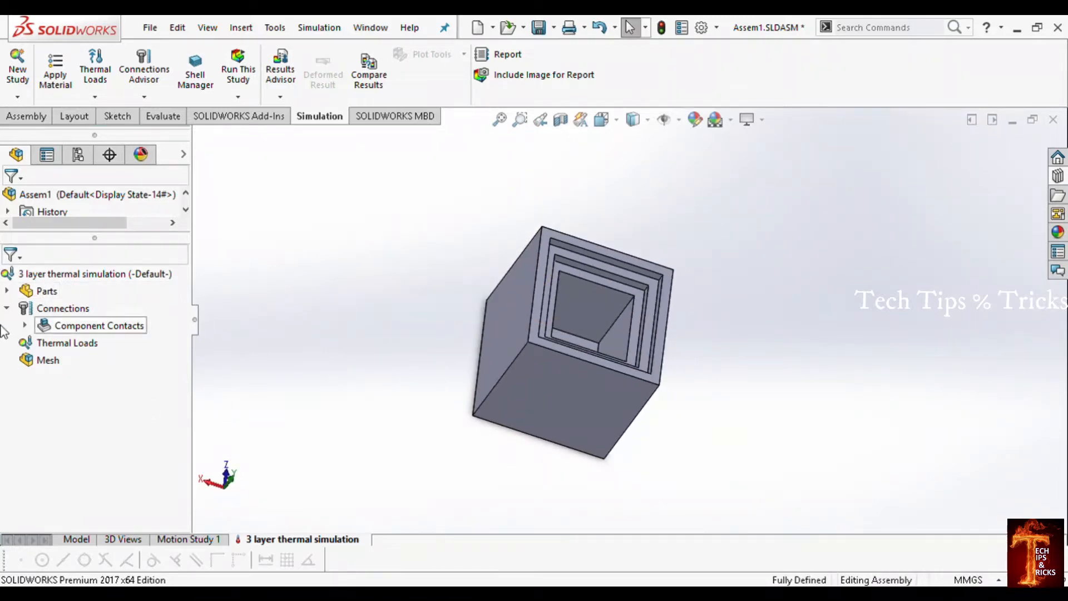
pyautogui.click(7, 291)
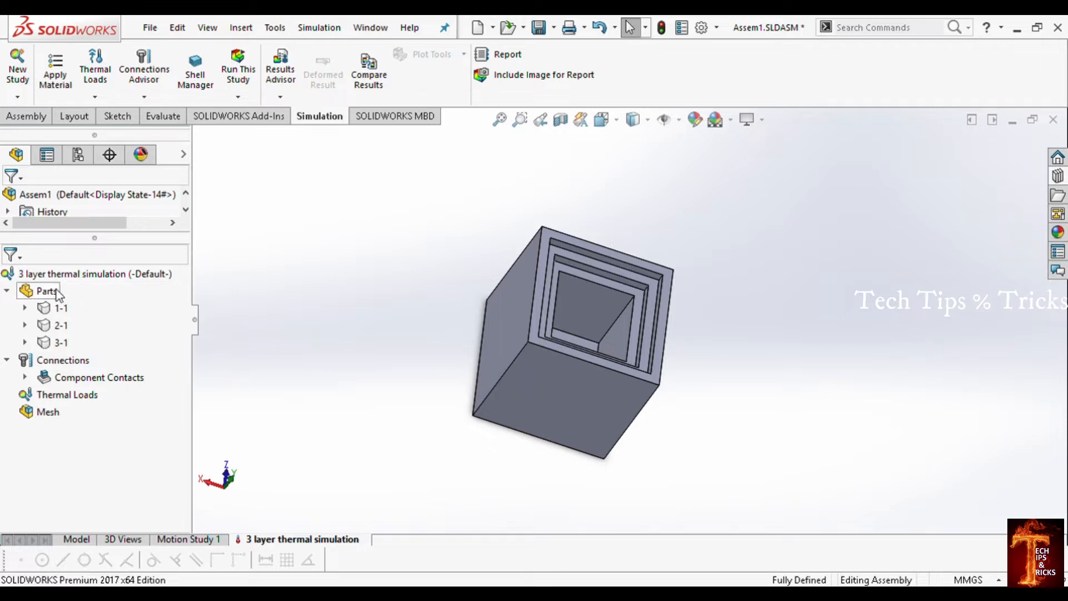
pyautogui.click(25, 309)
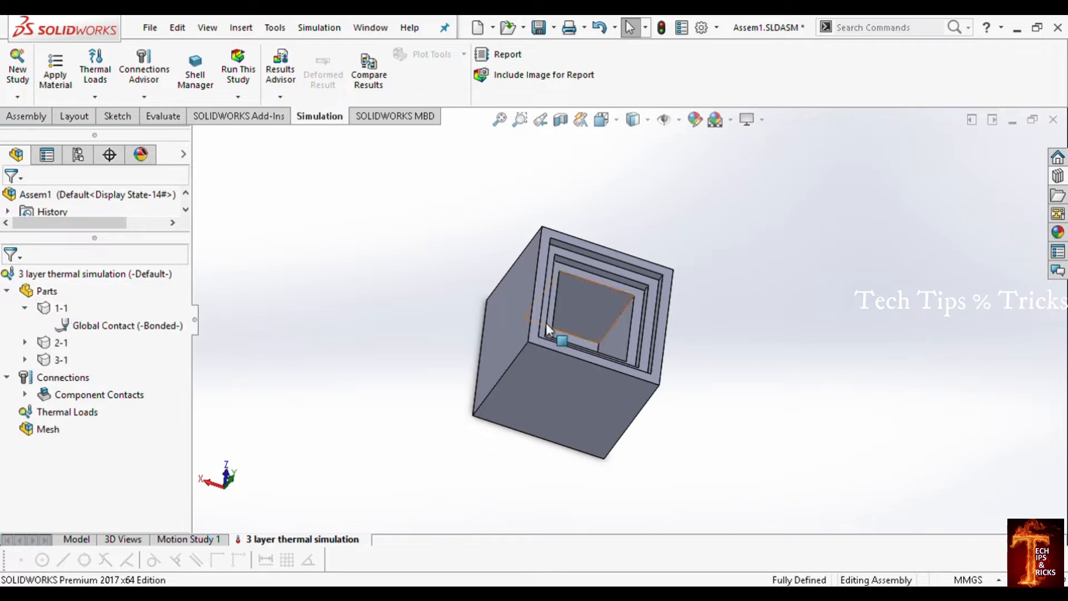
pyautogui.moveTo(680, 446); pyautogui.dragTo(590, 267, button='middle')
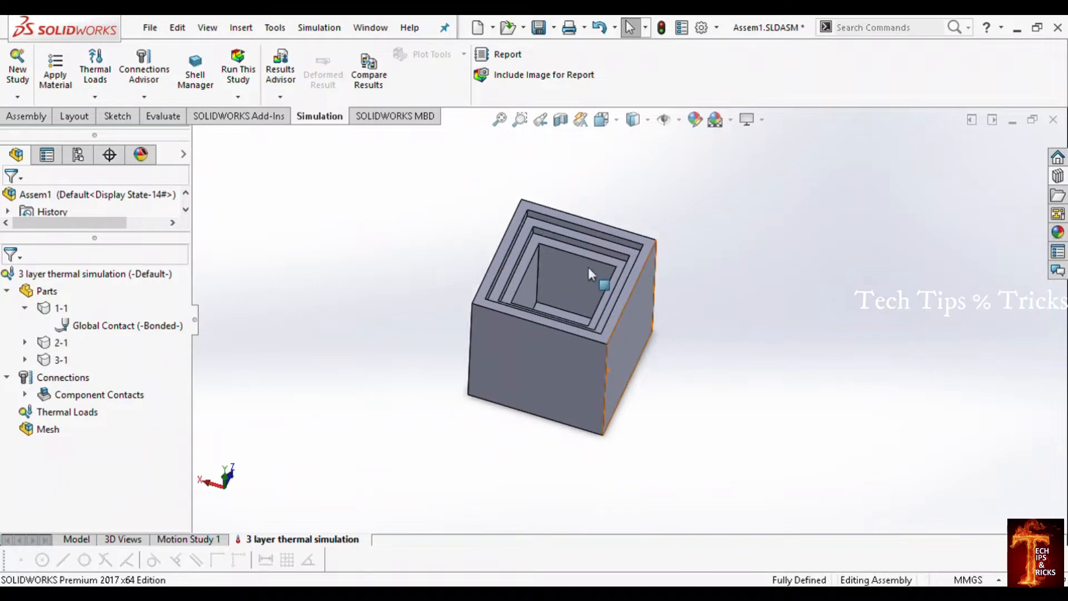
pyautogui.click(50, 310)
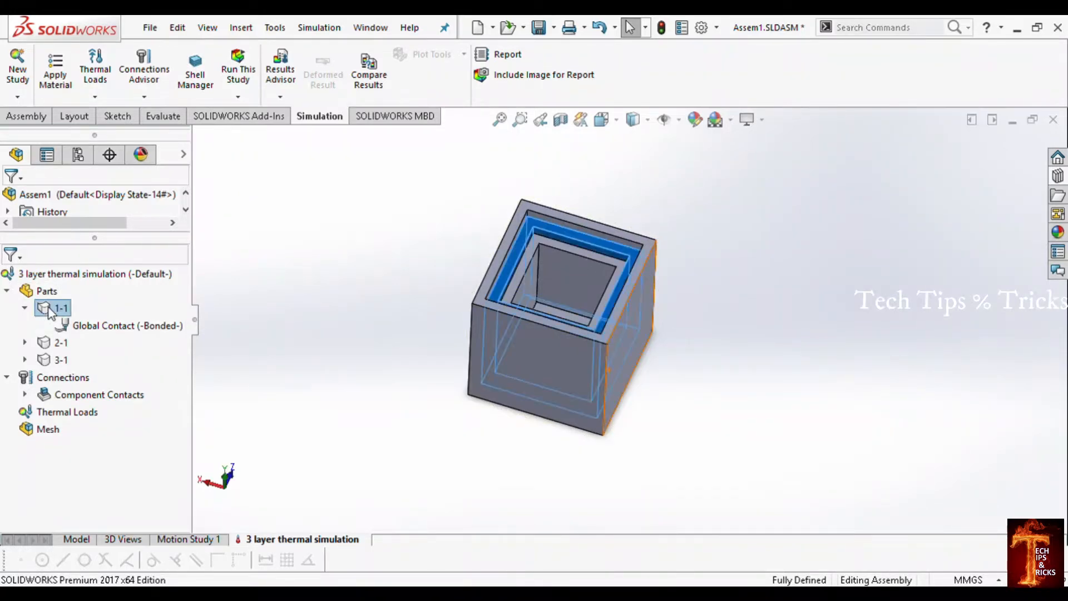
pyautogui.click(51, 360)
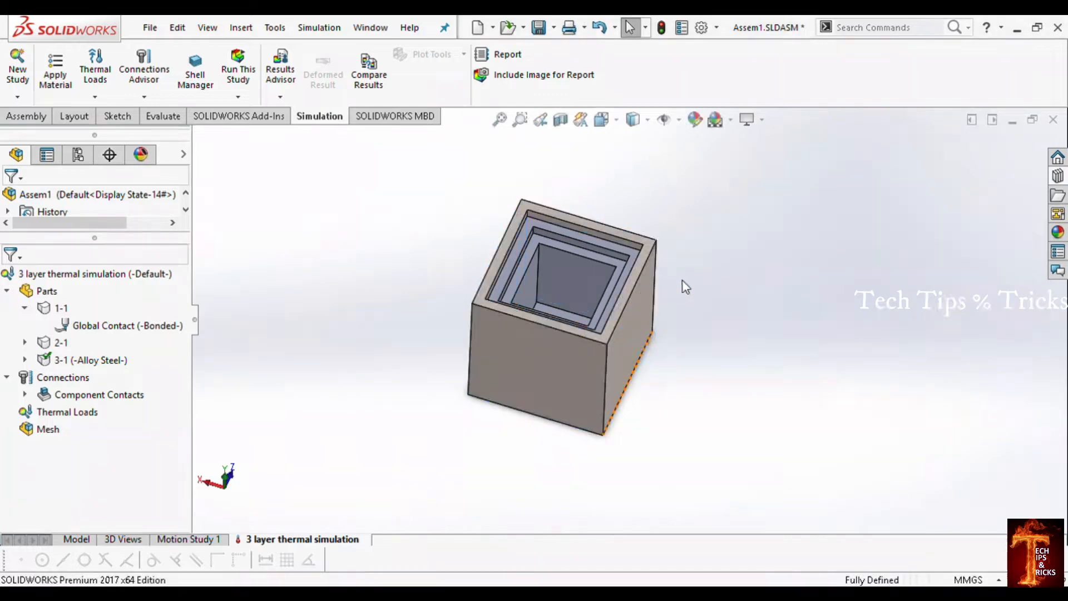
# Step: Apply the material Nylon 6/10 to the innermost box, part 2-1
pyautogui.scroll(-3, 509, 288)
pyautogui.moveTo(524, 321)
pyautogui.mouseDown(button='middle')
pyautogui.moveTo(586, 310)
pyautogui.moveTo(530, 316)
pyautogui.mouseUp(button='middle')
pyautogui.scroll(2, 613, 257)
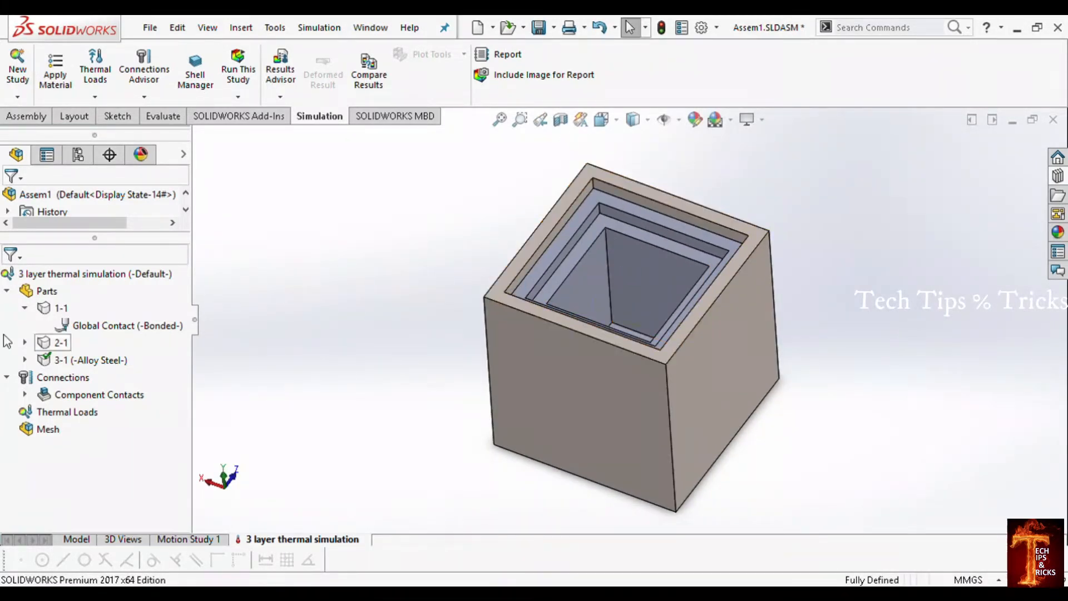
pyautogui.click(42, 345)
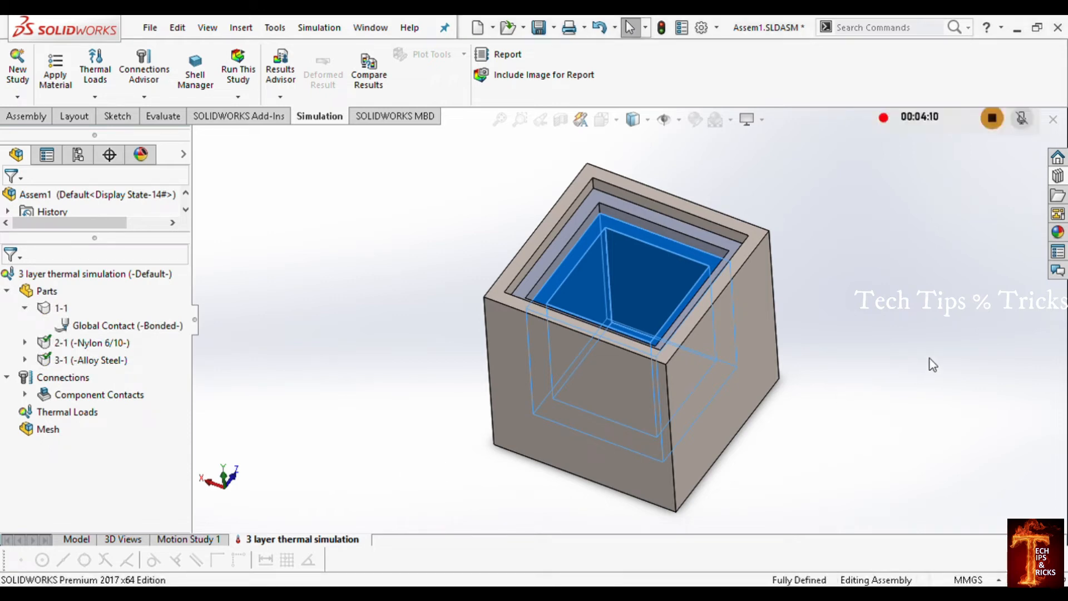
# Step: Apply the material Zinc AC41A Alloy, As Cast to the middle box, part 1-1, and clear the selection
pyautogui.moveTo(576, 270)
pyautogui.mouseDown(button='middle')
pyautogui.moveTo(608, 244)
pyautogui.moveTo(592, 293)
pyautogui.moveTo(616, 257)
pyautogui.moveTo(590, 278)
pyautogui.mouseUp(button='middle')
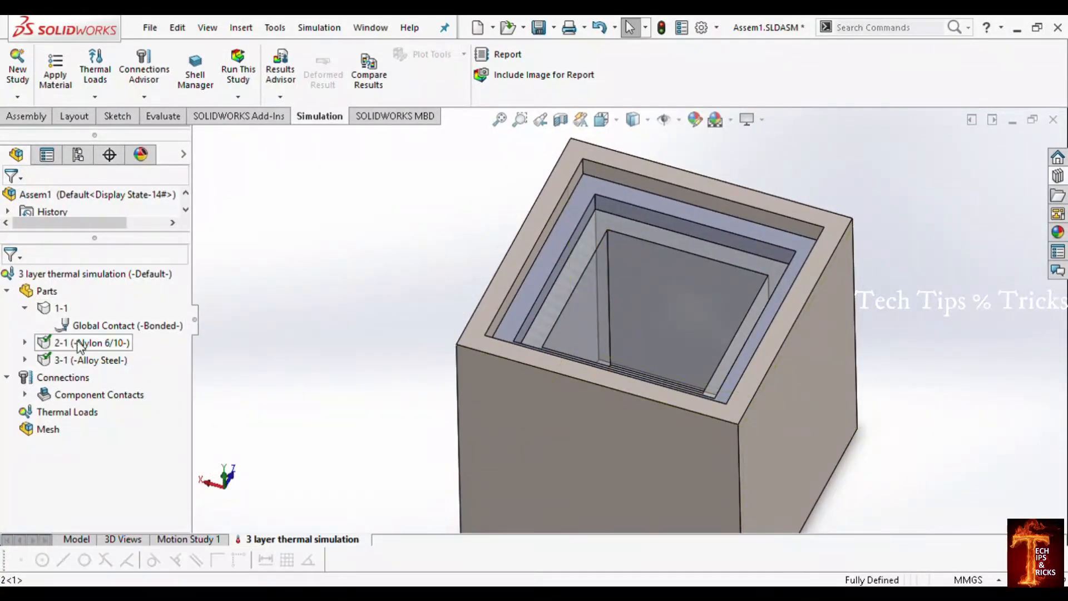
pyautogui.click(77, 362)
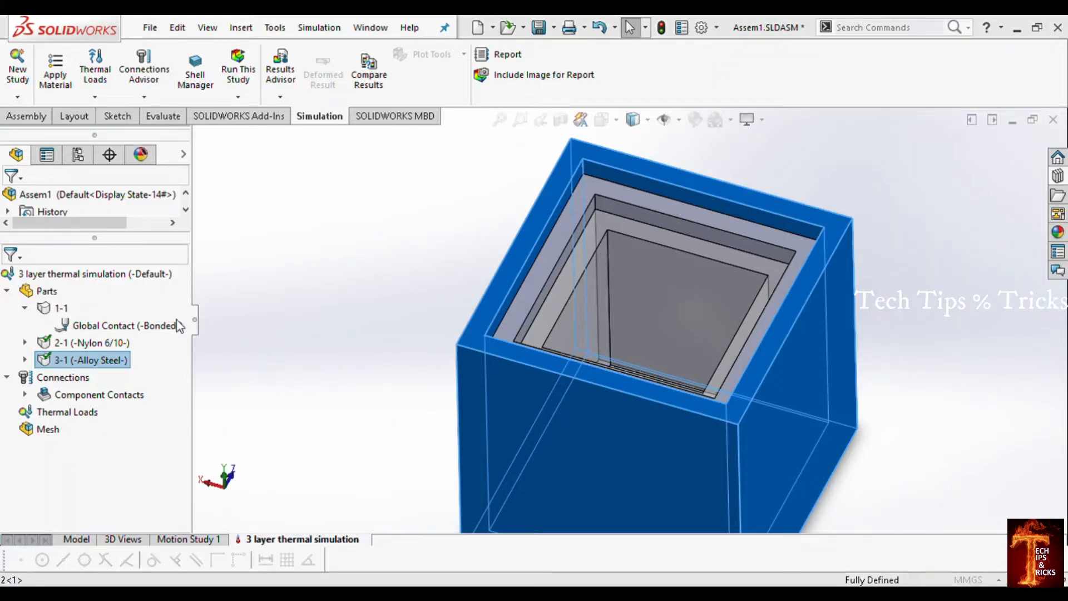
pyautogui.click(54, 309)
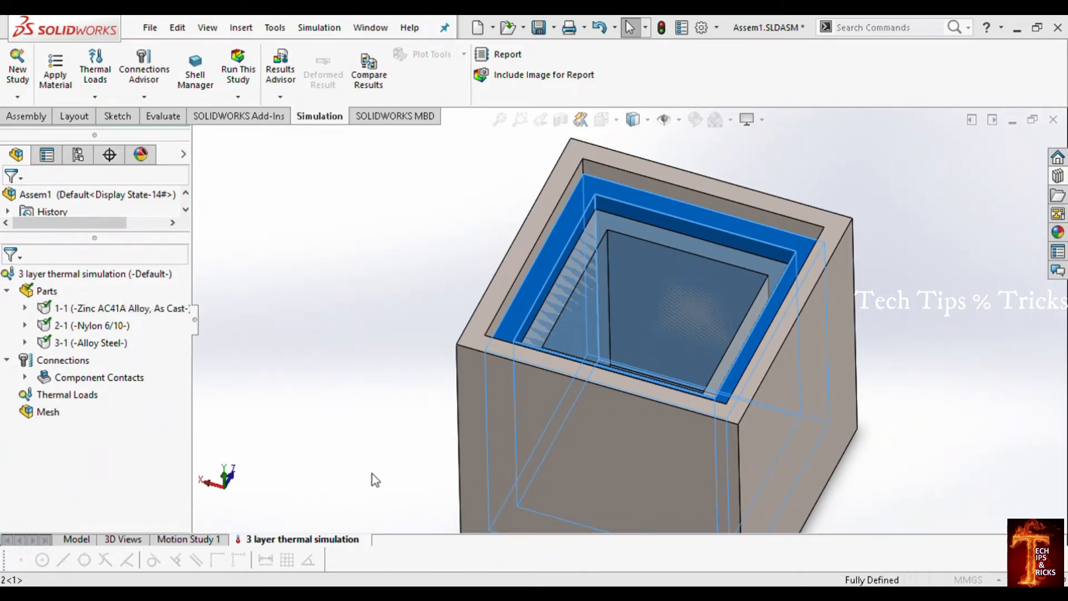
pyautogui.click(893, 226)
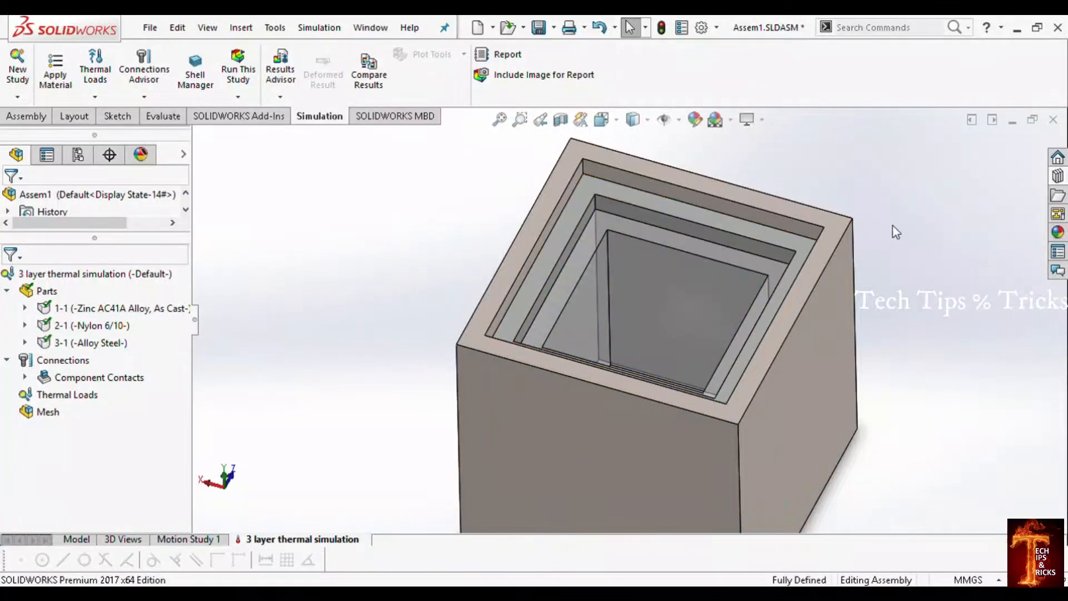
# Step: Examine the three nested layers of the box assembly from several angles
pyautogui.scroll(-2, 668, 259)
pyautogui.moveTo(635, 260); pyautogui.dragTo(639, 331, button='middle')
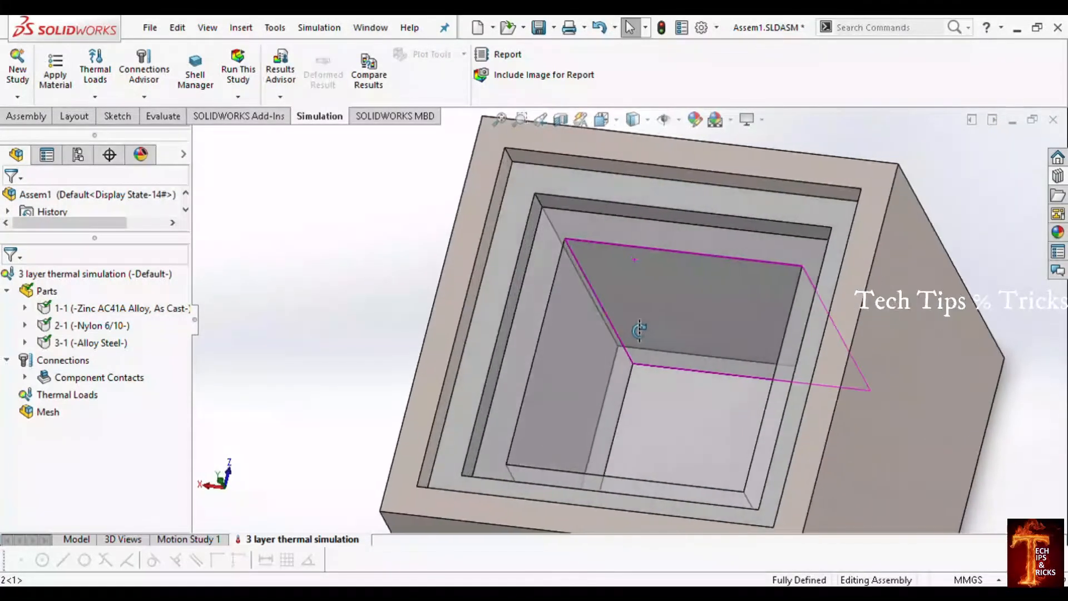
pyautogui.scroll(5, 722, 306)
pyautogui.scroll(2, 726, 342)
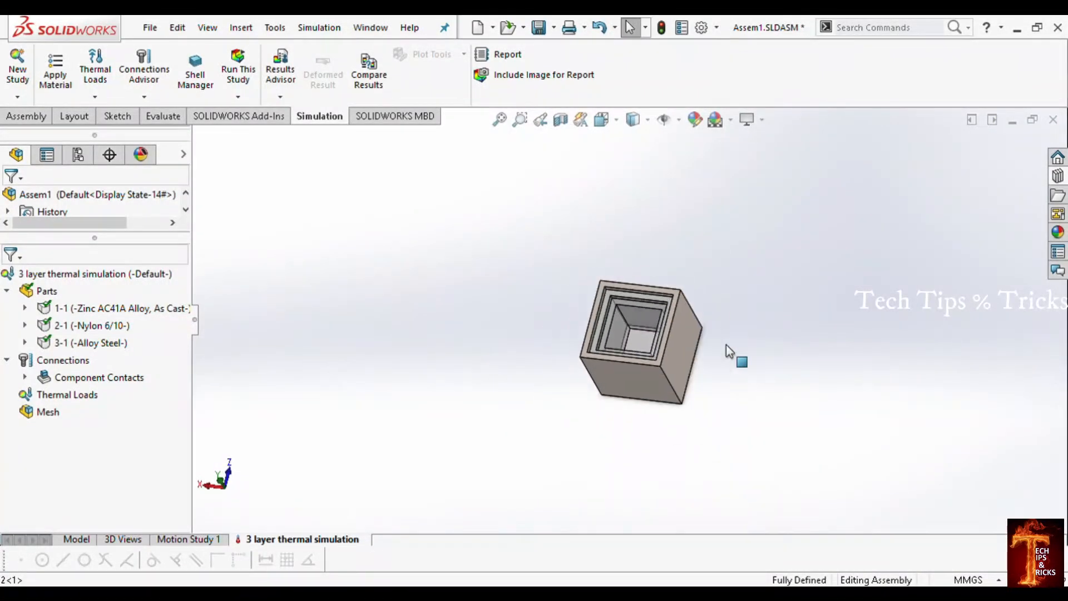
pyautogui.scroll(-3, 726, 345)
pyautogui.moveTo(727, 345); pyautogui.dragTo(652, 396, button='middle')
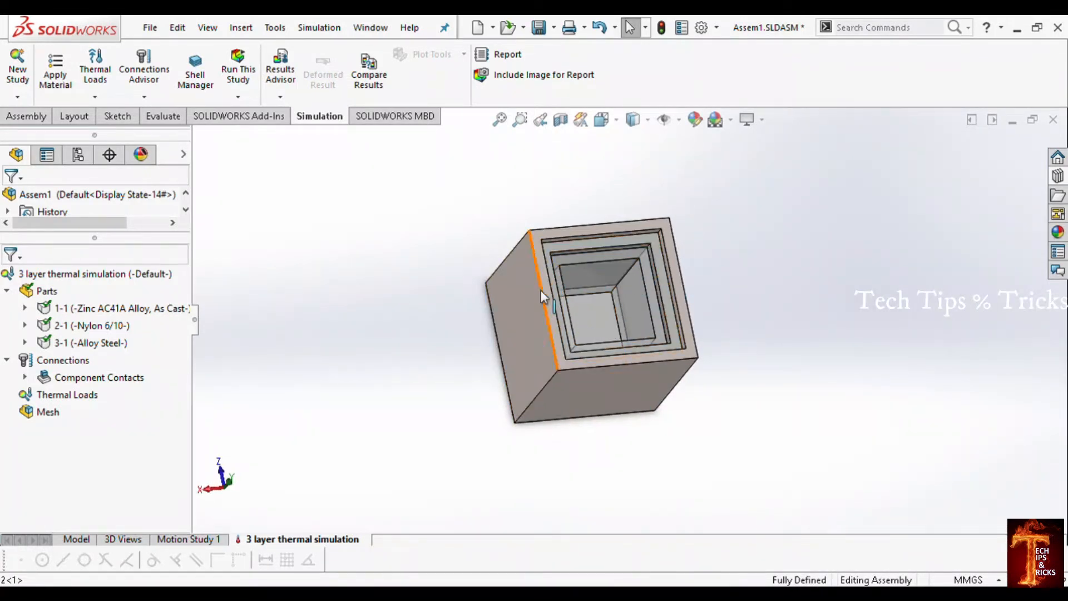
pyautogui.scroll(-3, 695, 293)
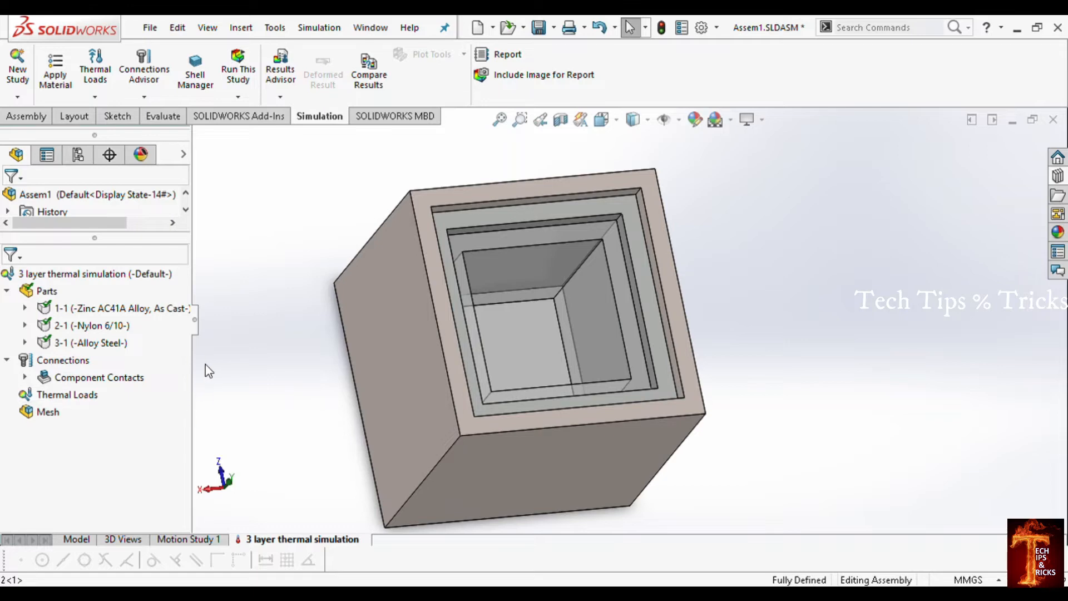
pyautogui.scroll(3, 539, 431)
pyautogui.moveTo(539, 432); pyautogui.dragTo(628, 356, button='middle')
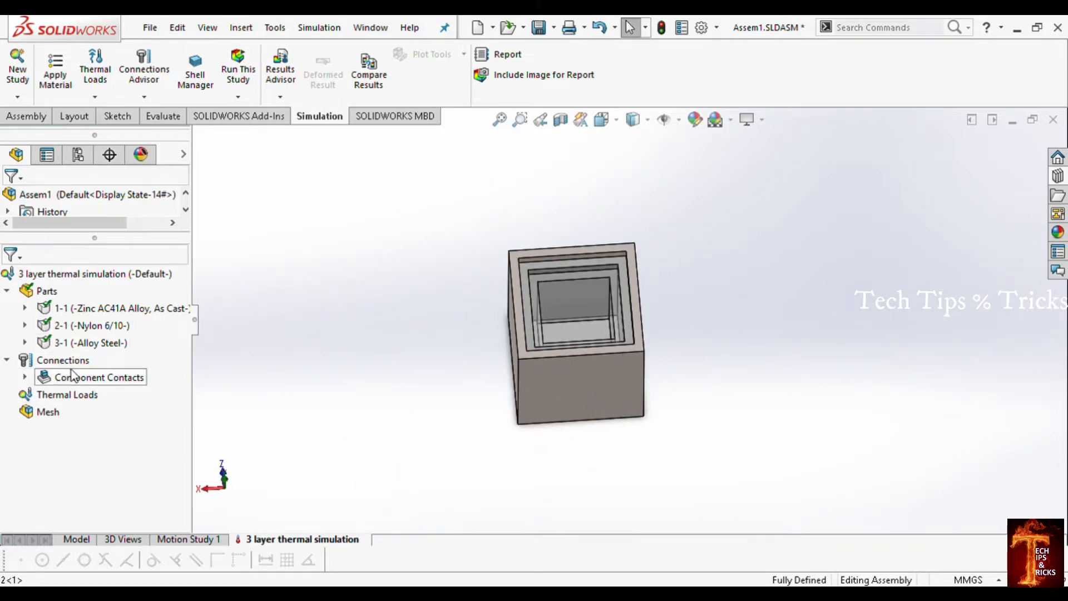
# Step: Switch the study 3 layer thermal simulation to a transient analysis in its properties
pyautogui.click(48, 397)
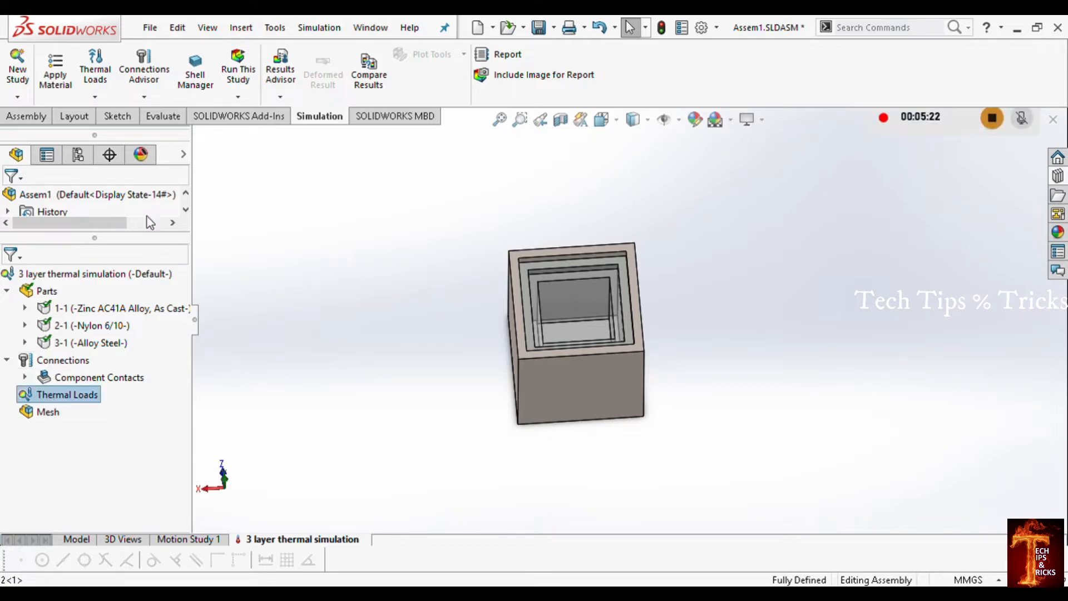
pyautogui.click(328, 279)
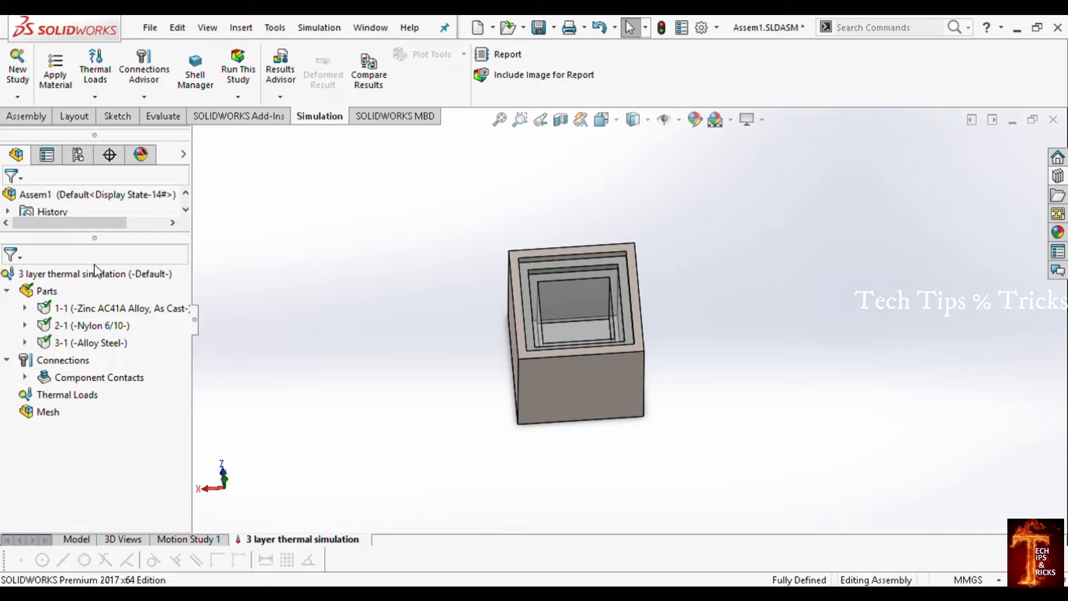
pyautogui.click(572, 379)
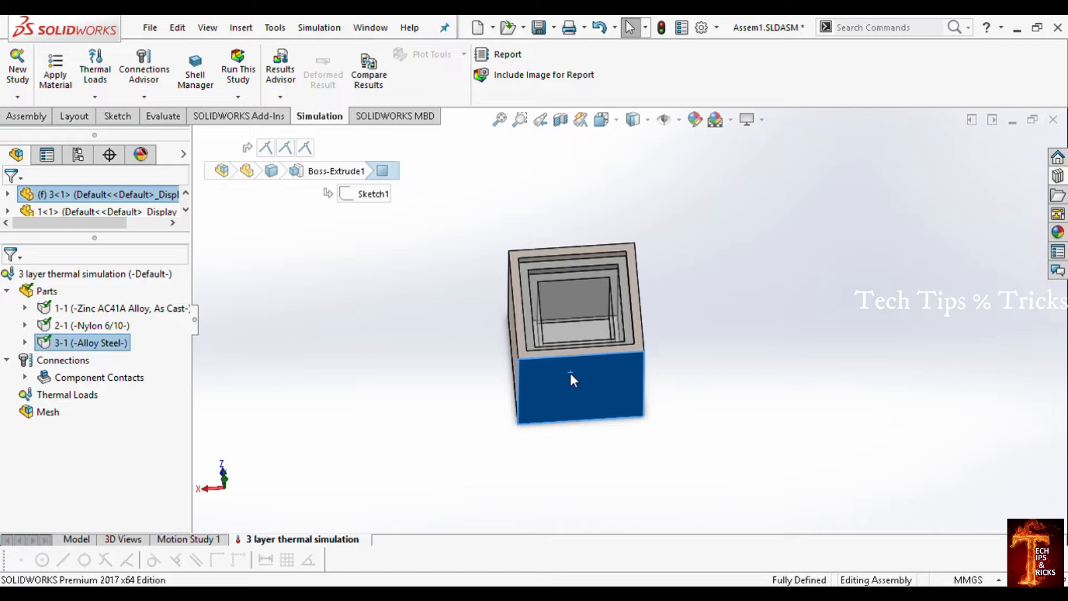
pyautogui.click(93, 276)
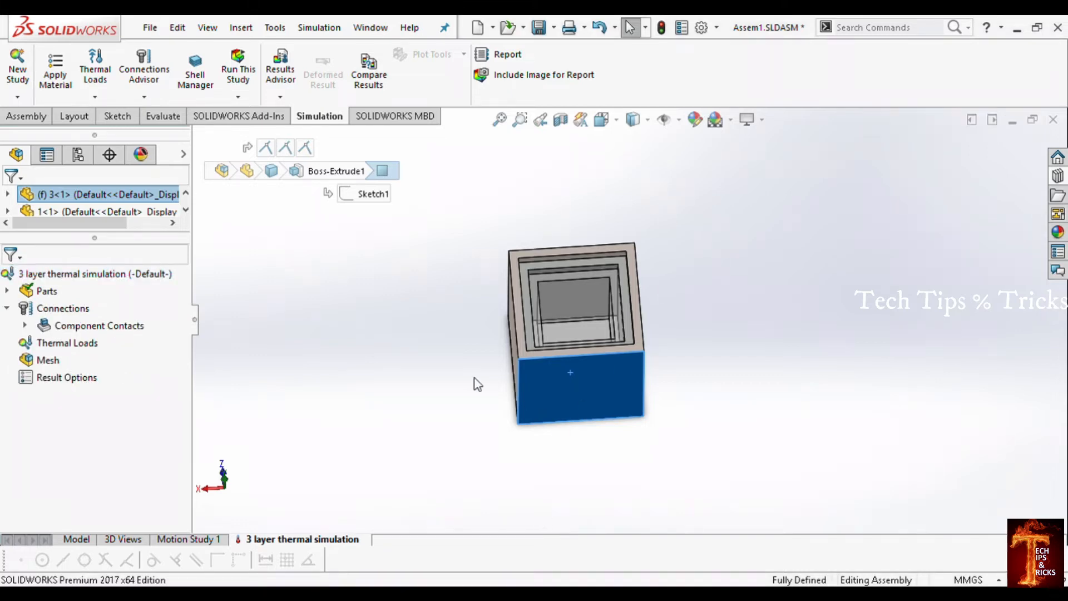
pyautogui.click(327, 385)
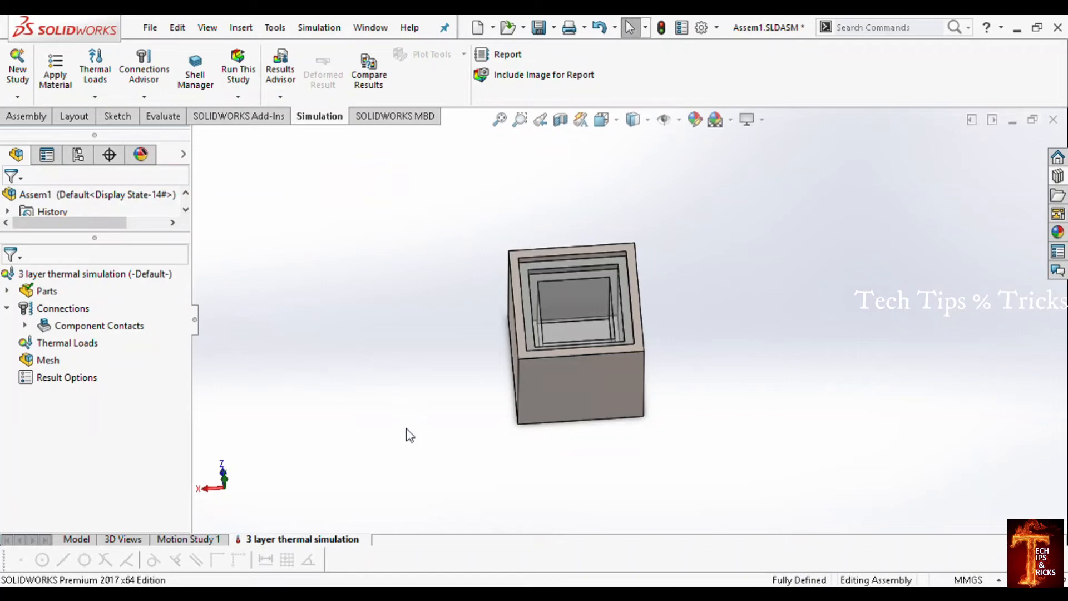
# Step: Add a temperature load of type Initial temperature and apply it to all exposed faces of the assembly
pyautogui.scroll(-3, 590, 282)
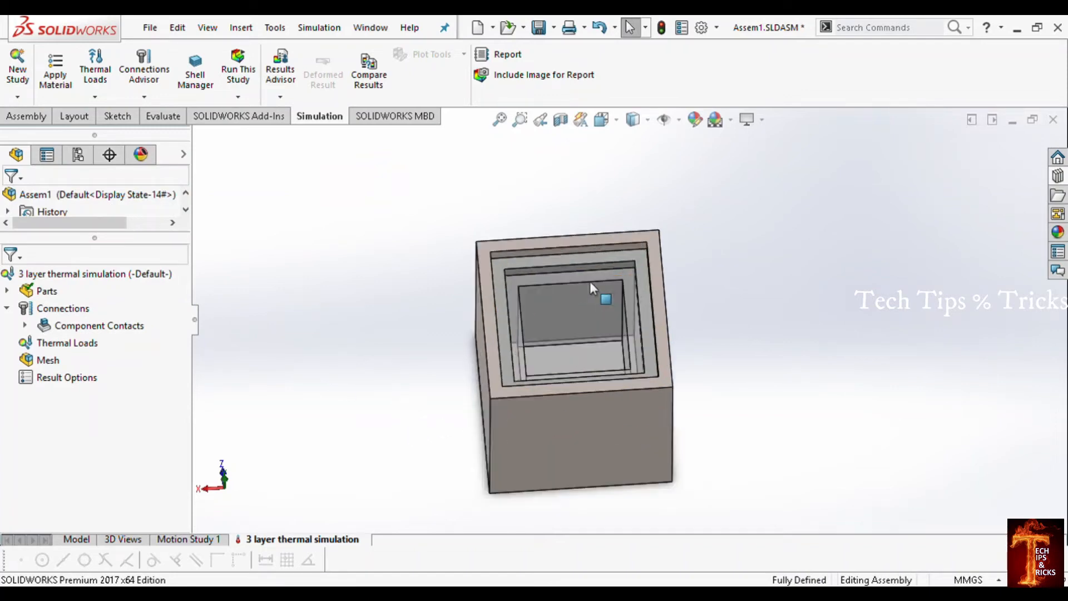
pyautogui.moveTo(590, 283); pyautogui.dragTo(561, 334, button='middle')
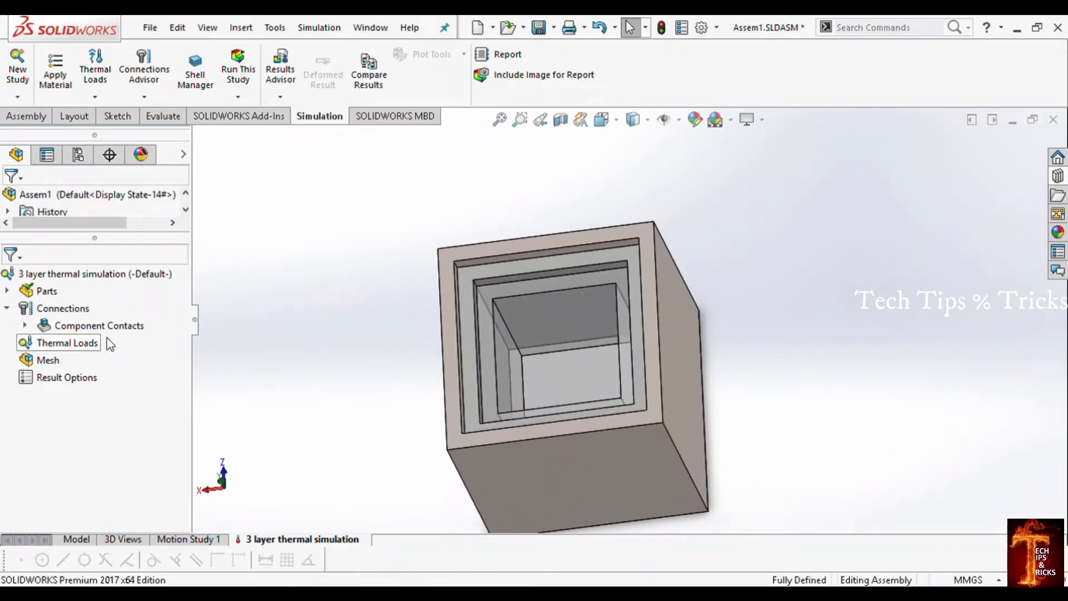
pyautogui.click(60, 347)
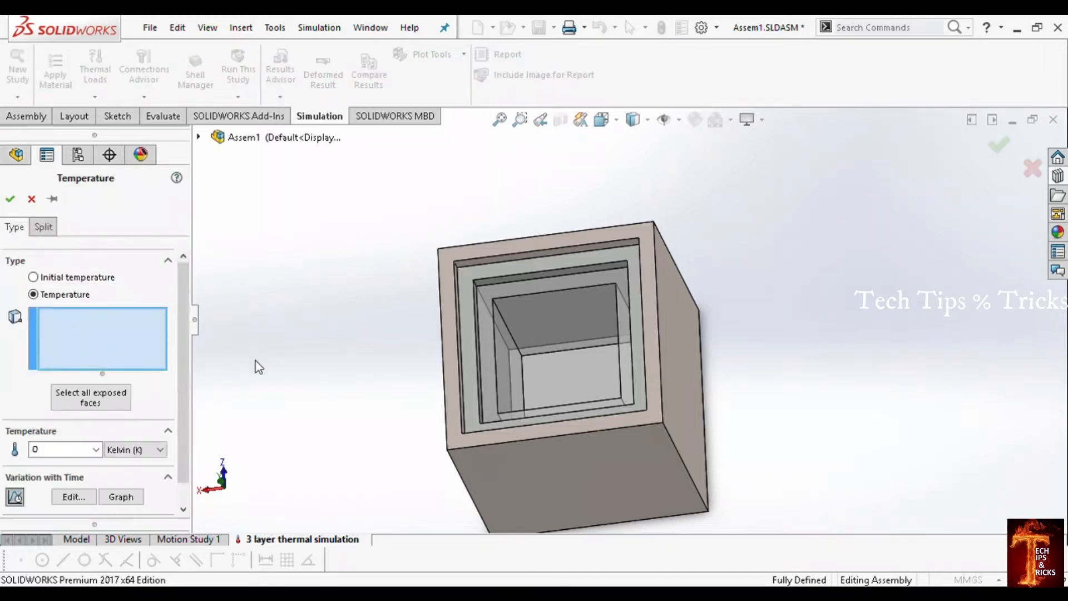
pyautogui.click(78, 277)
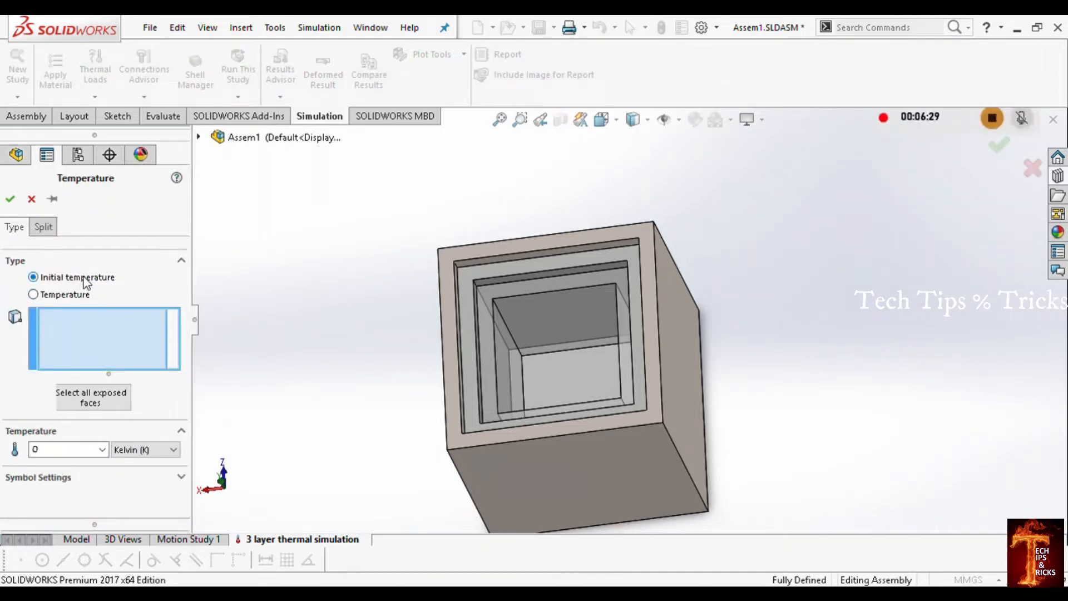
pyautogui.scroll(3, 610, 400)
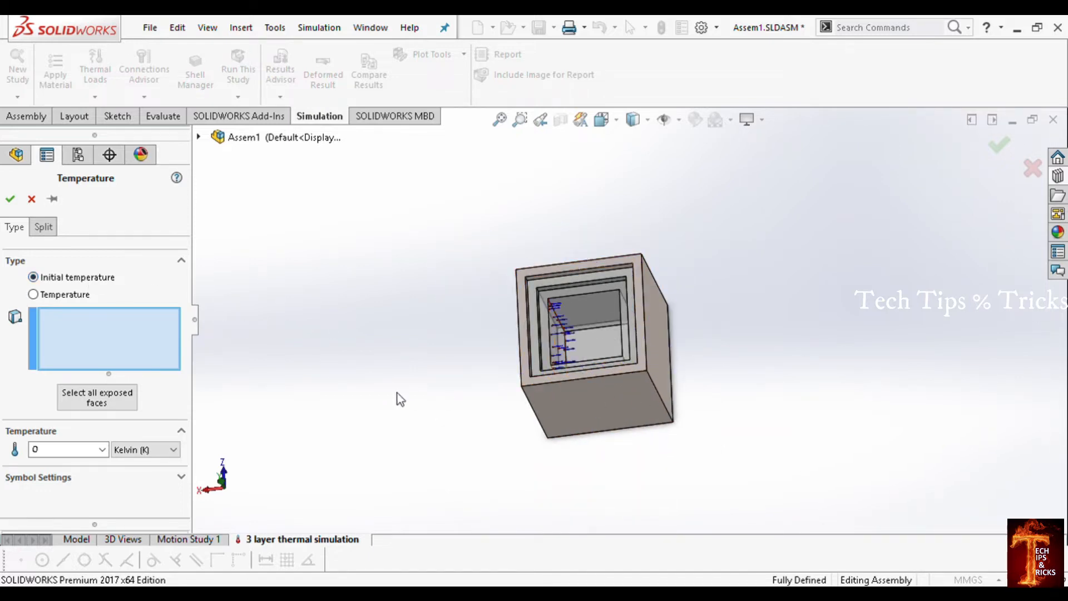
pyautogui.moveTo(399, 399); pyautogui.dragTo(456, 382, button='middle')
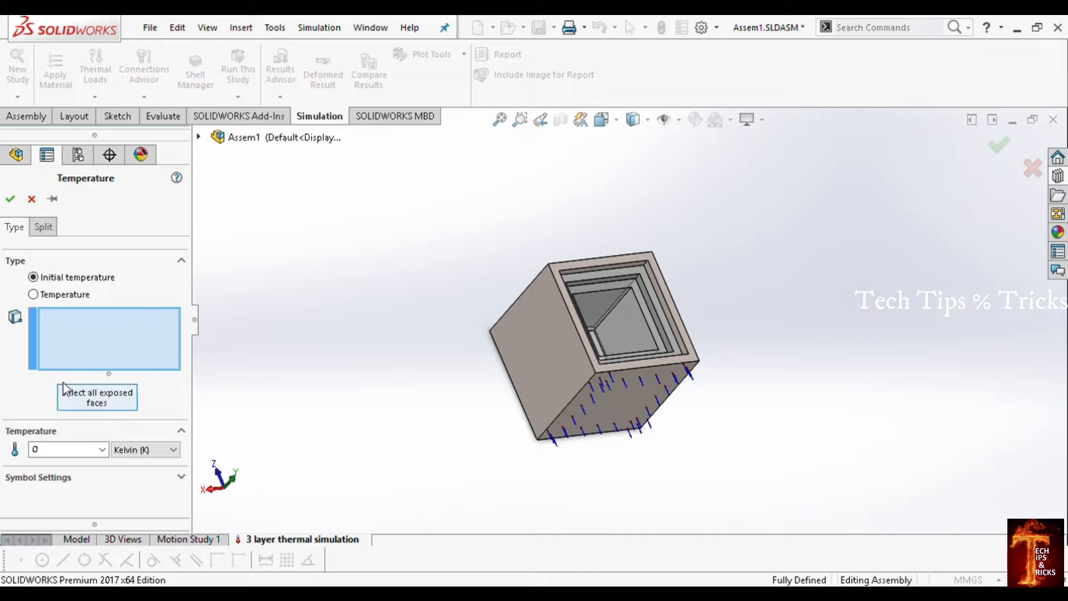
pyautogui.click(106, 399)
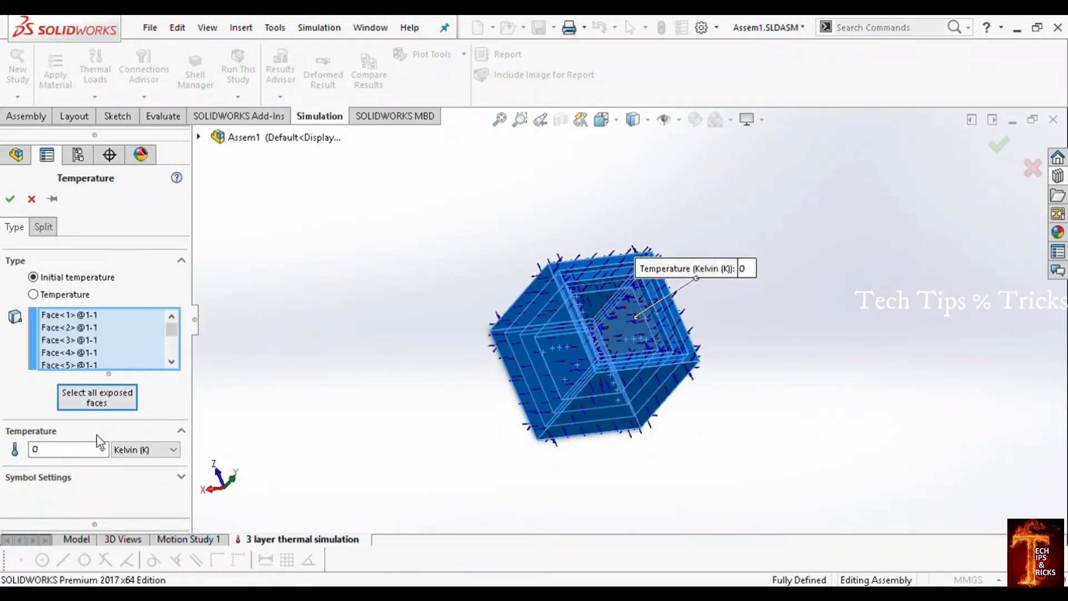
# Step: Set the initial temperature to 30 Celsius and accept the load
pyautogui.click(136, 486)
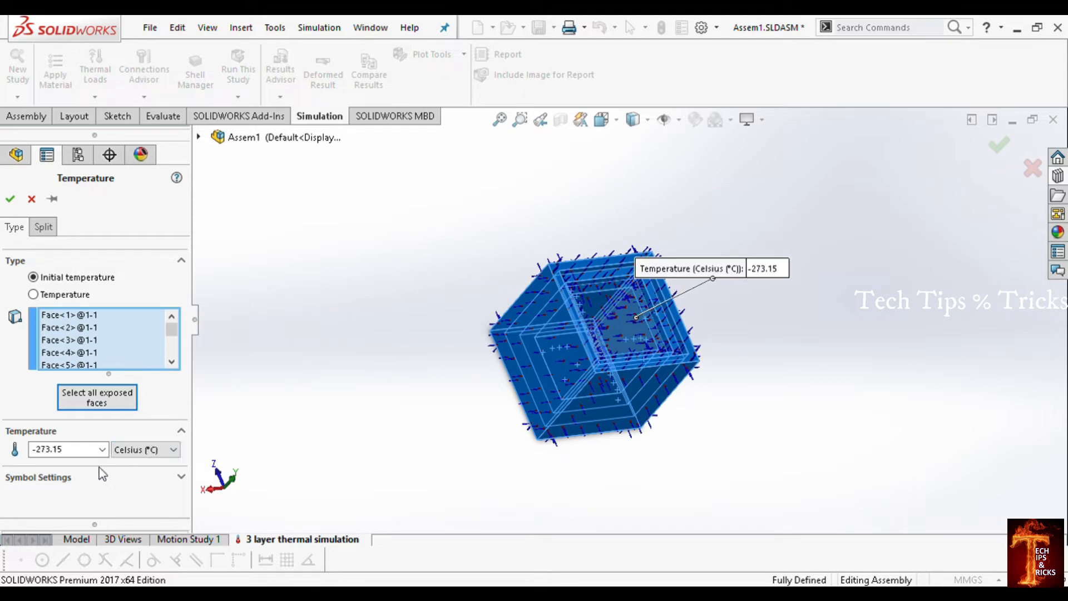
pyautogui.moveTo(82, 451); pyautogui.dragTo(1, 438)
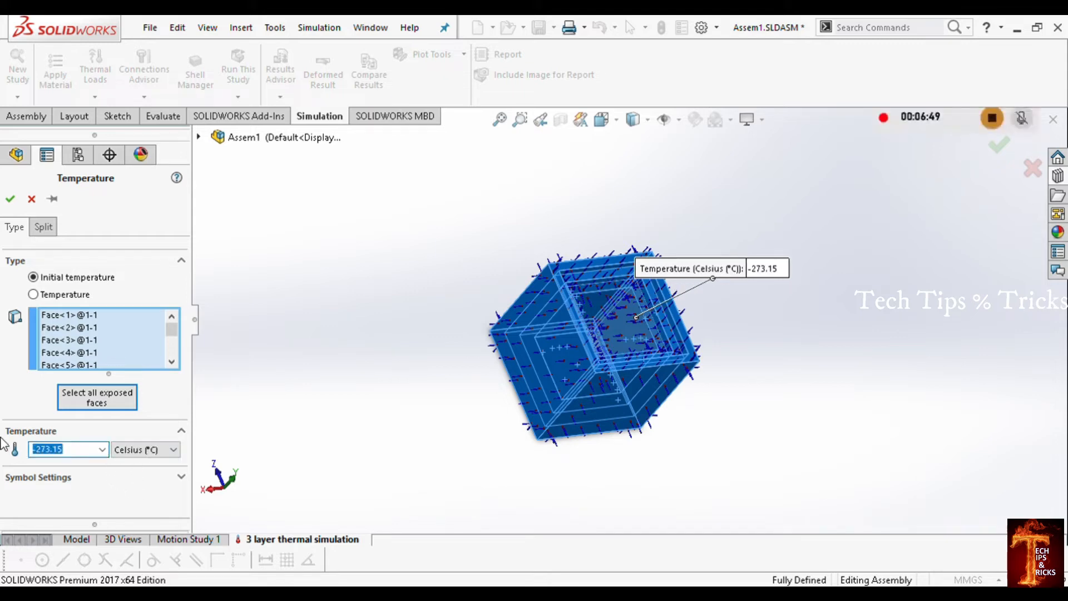
pyautogui.write('30')
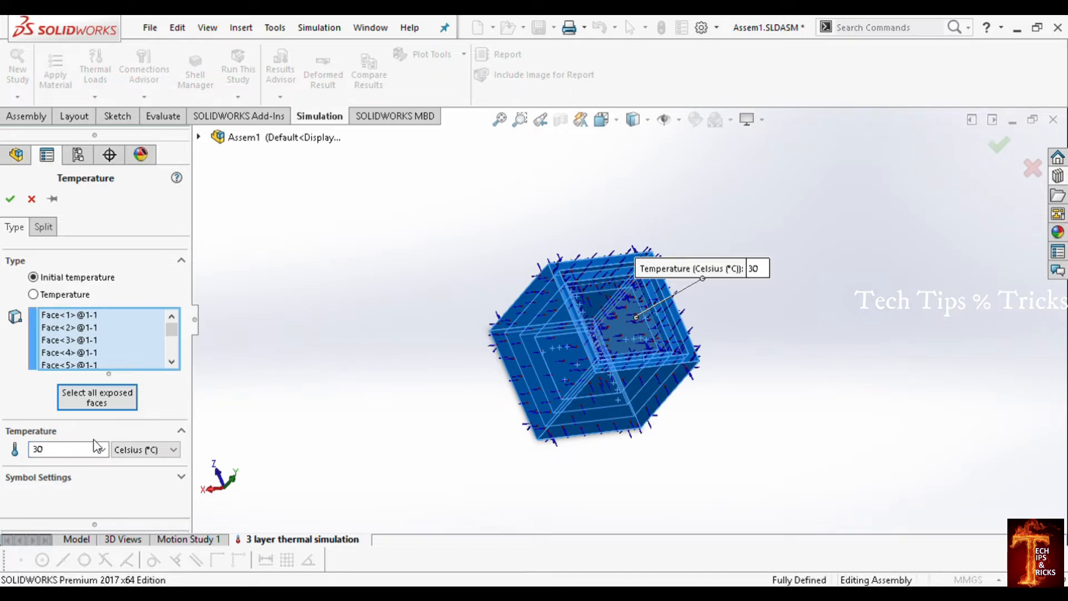
pyautogui.click(10, 200)
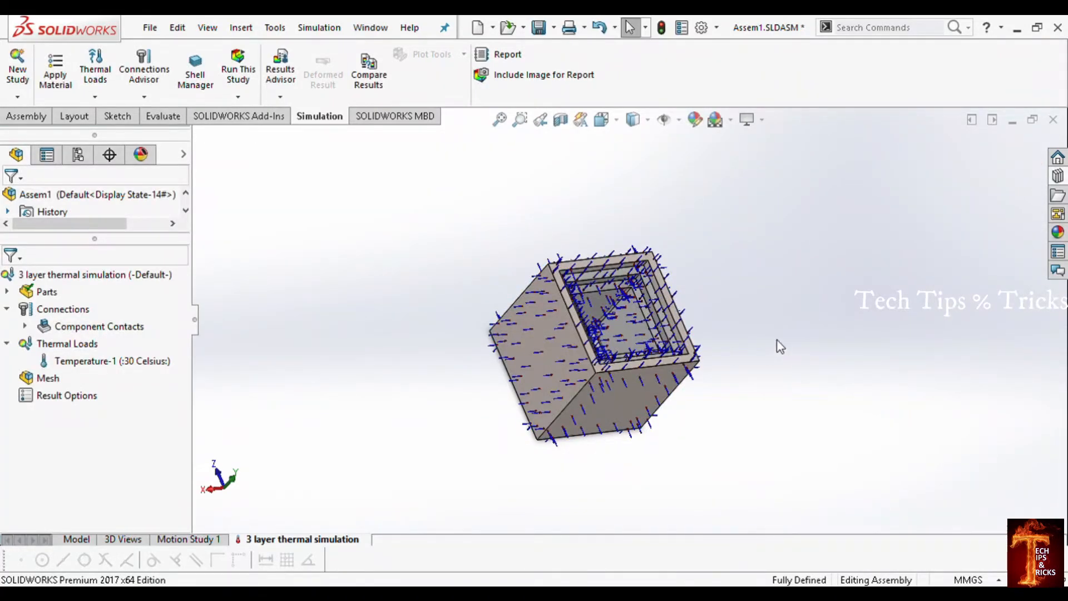
# Step: Inspect the initial temperature symbols on the inner and outer faces of the nested boxes
pyautogui.scroll(-4, 693, 336)
pyautogui.moveTo(624, 354); pyautogui.dragTo(603, 311, button='middle')
pyautogui.scroll(2, 600, 307)
pyautogui.scroll(-3, 532, 267)
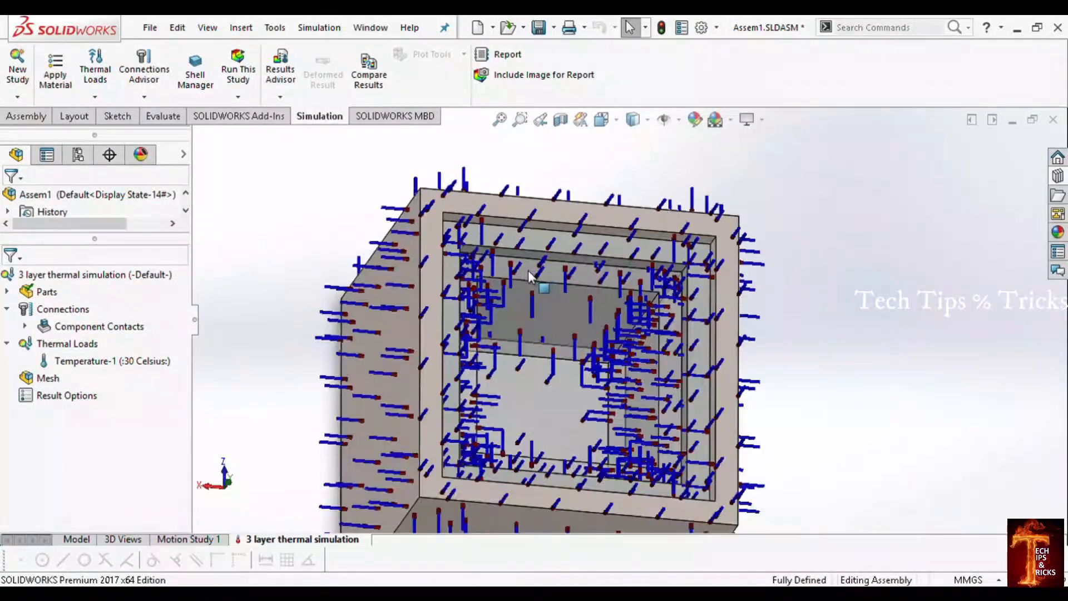
pyautogui.moveTo(529, 270); pyautogui.dragTo(504, 214, button='middle')
pyautogui.moveTo(651, 286)
pyautogui.mouseDown(button='middle')
pyautogui.moveTo(740, 390)
pyautogui.moveTo(856, 411)
pyautogui.moveTo(669, 512)
pyautogui.mouseUp(button='middle')
pyautogui.scroll(2, 667, 506)
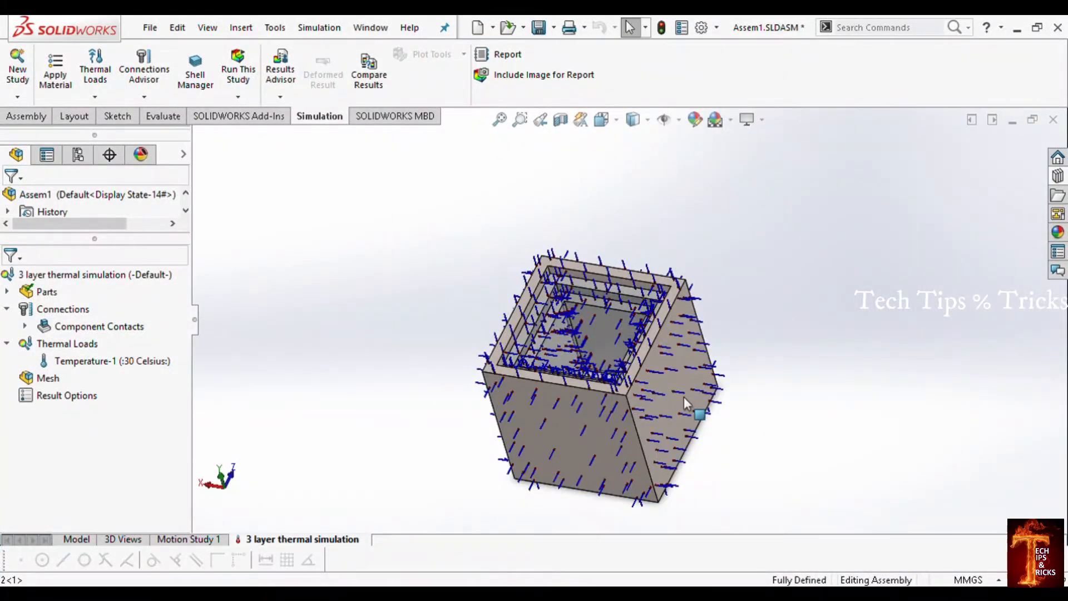
pyautogui.click(668, 409)
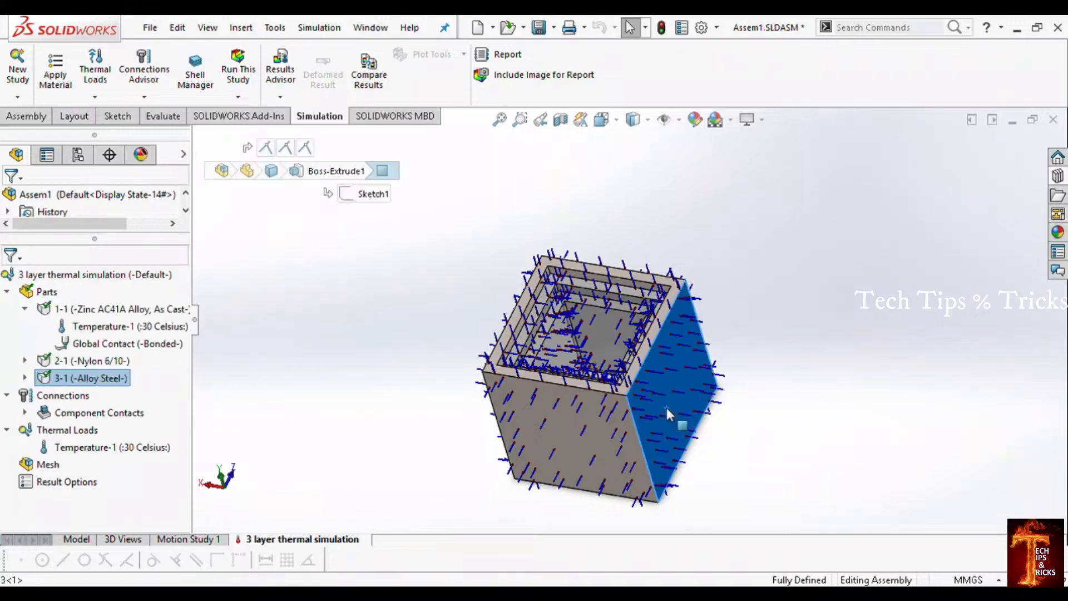
pyautogui.click(351, 410)
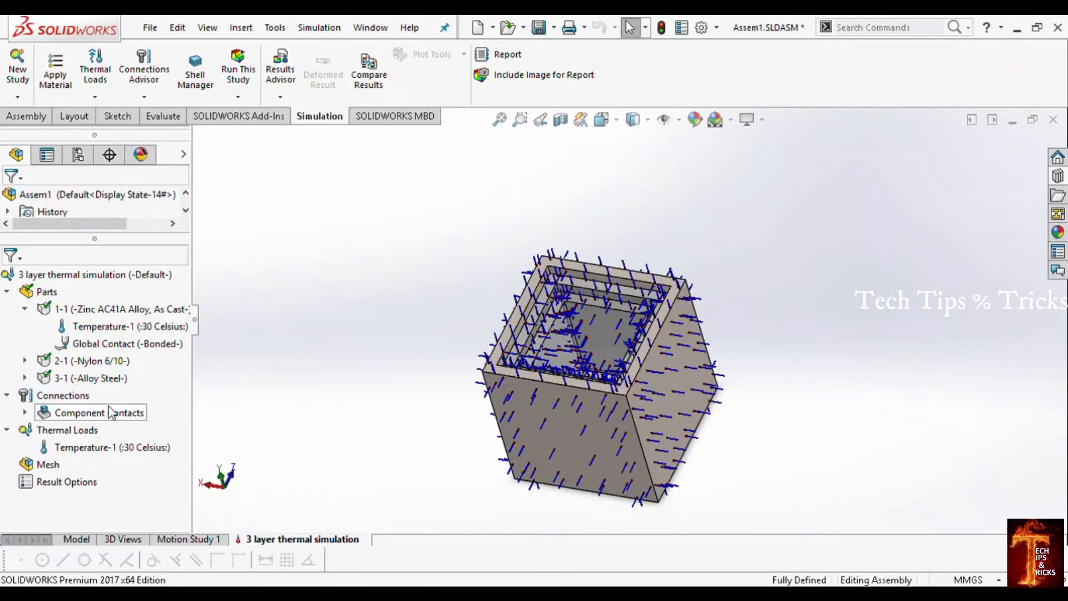
pyautogui.moveTo(742, 335); pyautogui.dragTo(566, 401, button='middle')
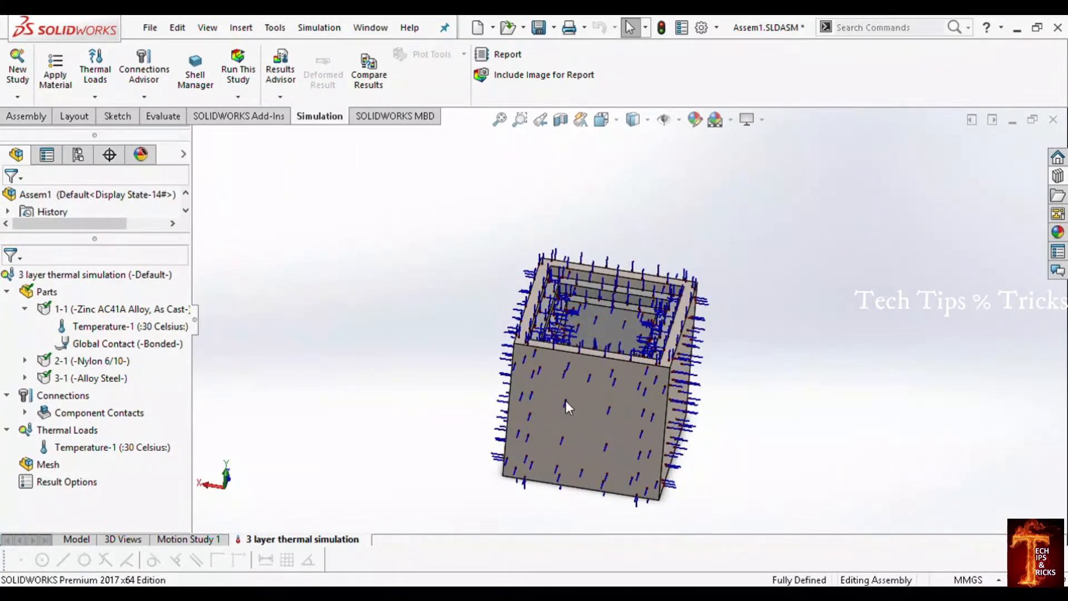
pyautogui.moveTo(628, 438); pyautogui.dragTo(652, 300, button='middle')
# Step: Start a second thermal load of type Temperature and select the four side faces and the bottom face of the outer box, part 3-1
pyautogui.click(66, 430)
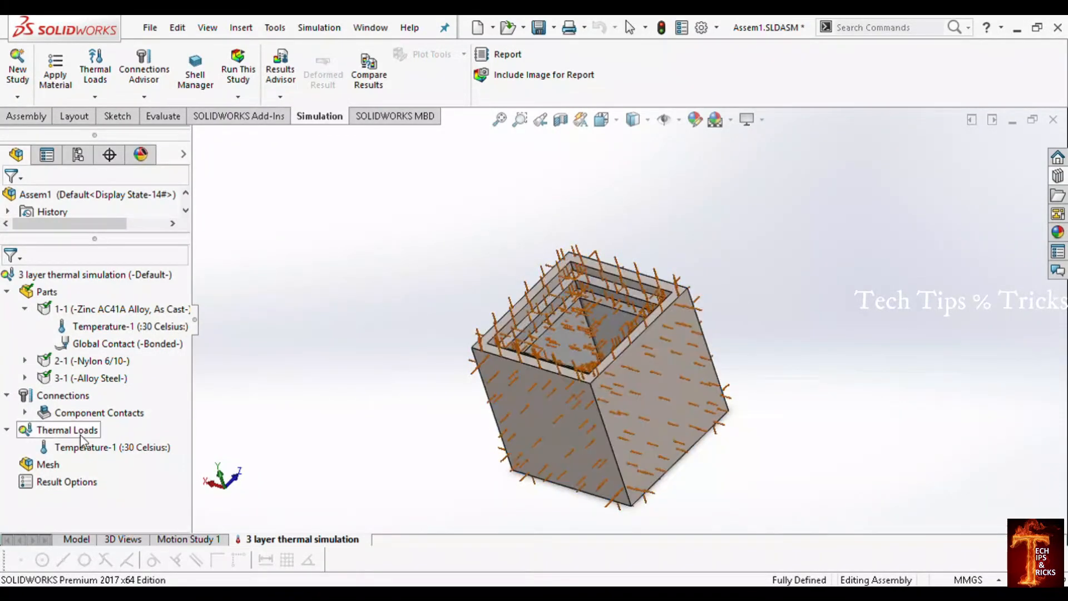
pyautogui.click(67, 432)
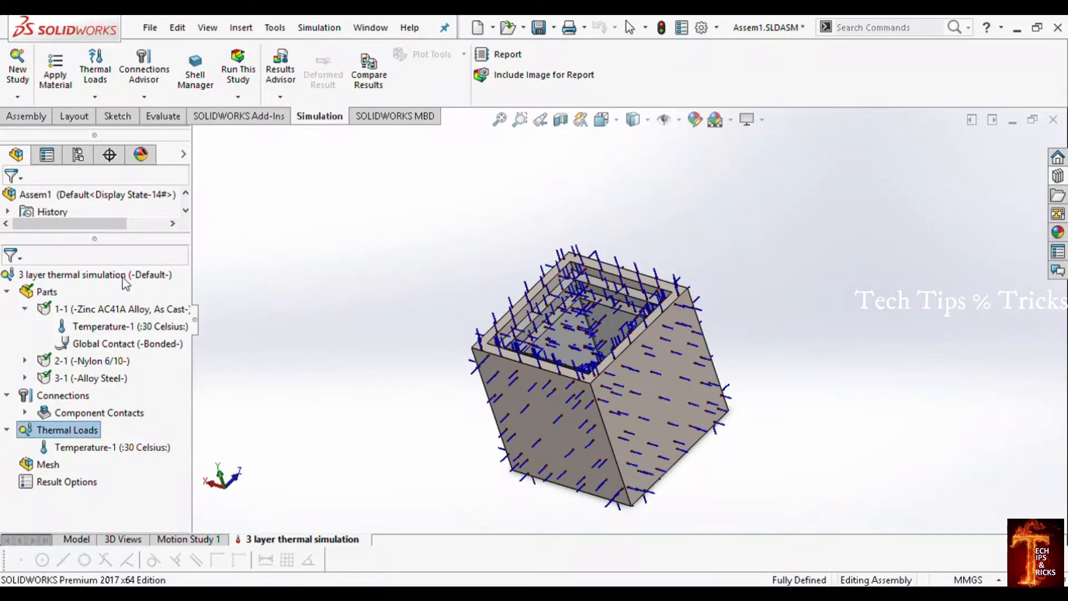
pyautogui.click(127, 242)
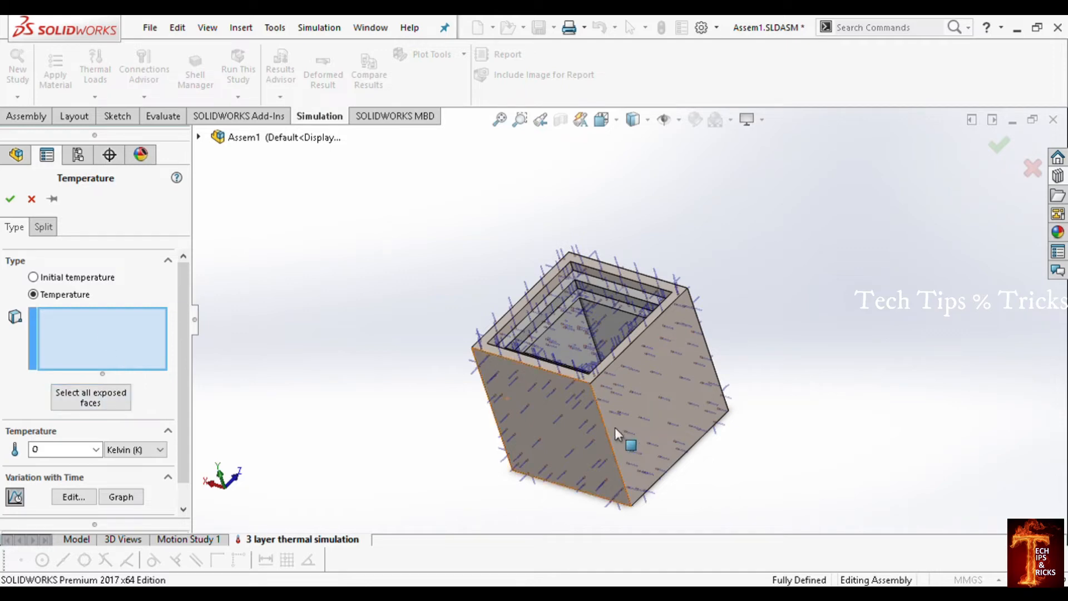
pyautogui.click(659, 395)
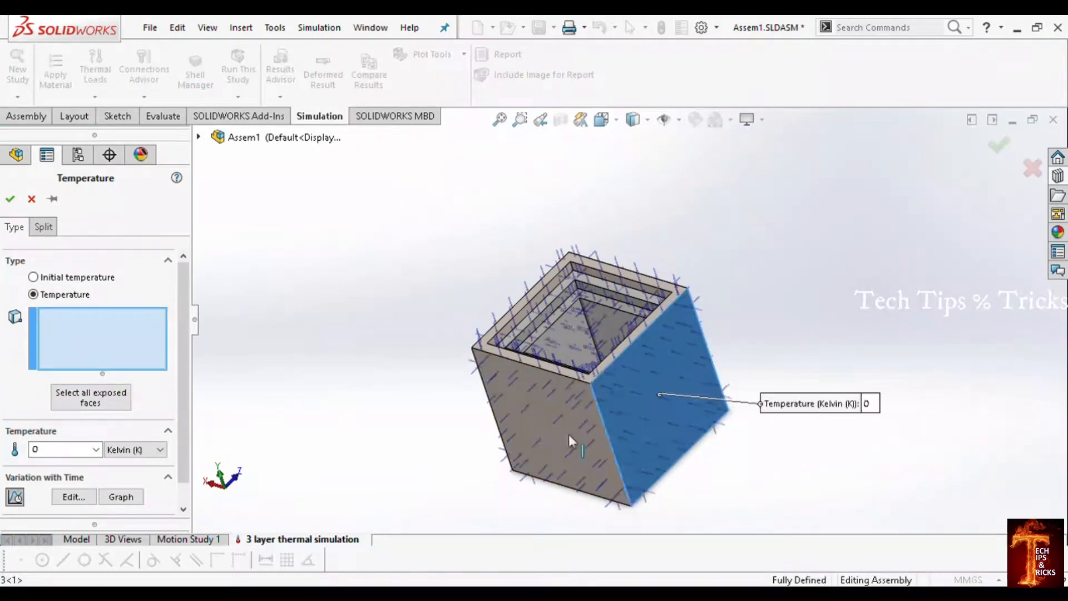
pyautogui.click(525, 428)
pyautogui.moveTo(525, 428); pyautogui.dragTo(668, 405, button='middle')
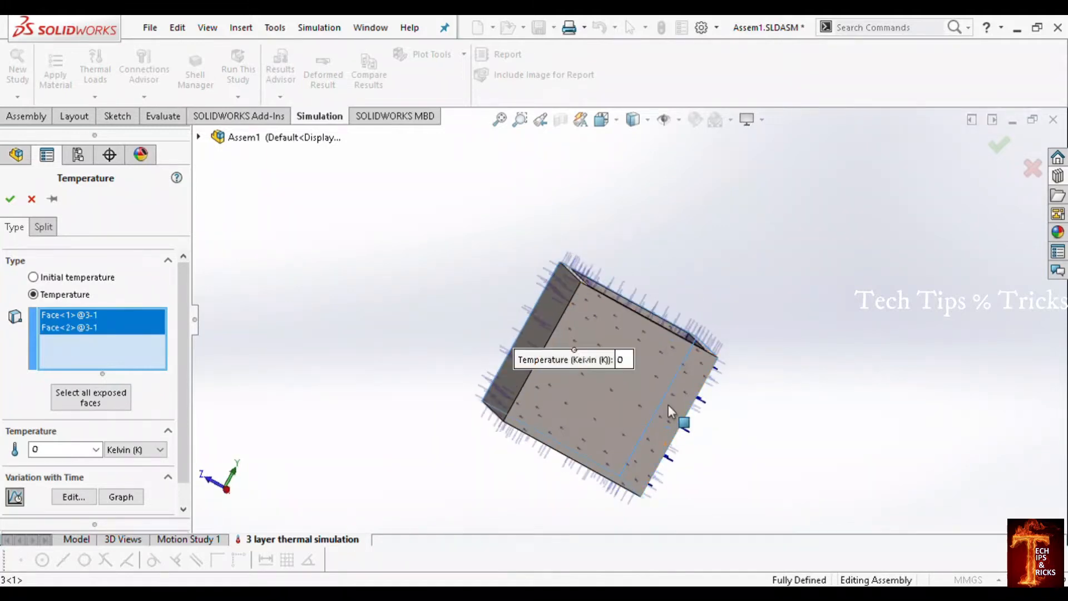
pyautogui.click(582, 397)
pyautogui.moveTo(571, 391); pyautogui.dragTo(646, 357, button='middle')
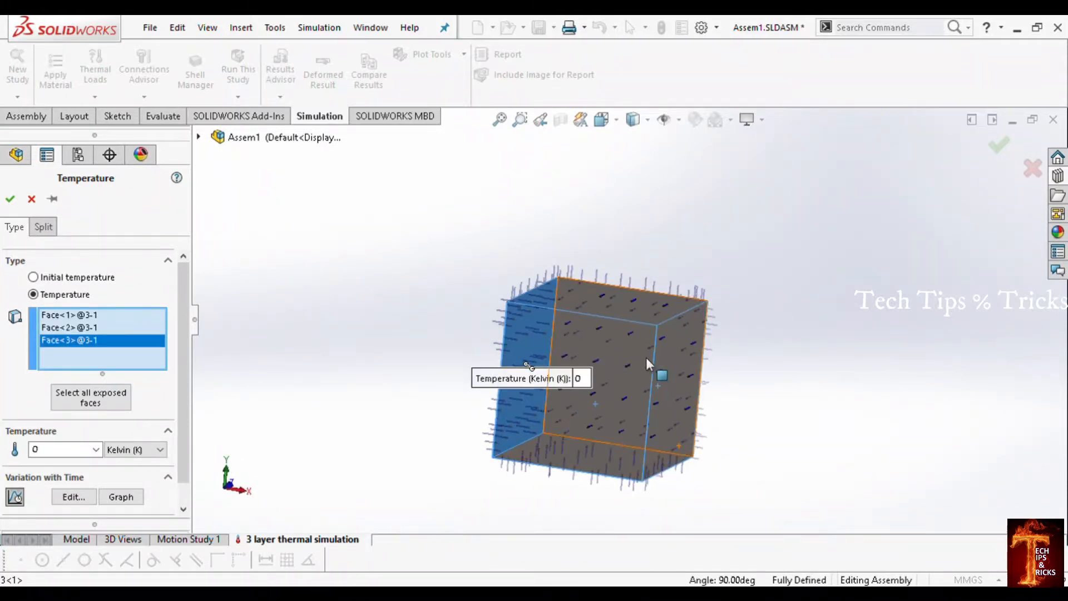
pyautogui.click(646, 357)
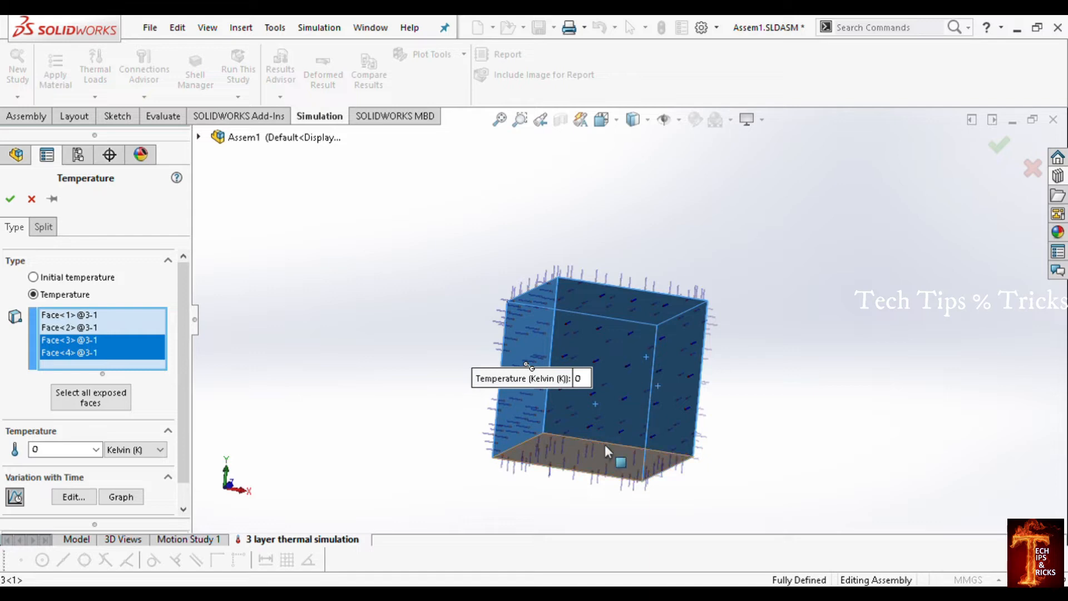
pyautogui.moveTo(602, 446); pyautogui.dragTo(623, 384, button='middle')
pyautogui.click(629, 376)
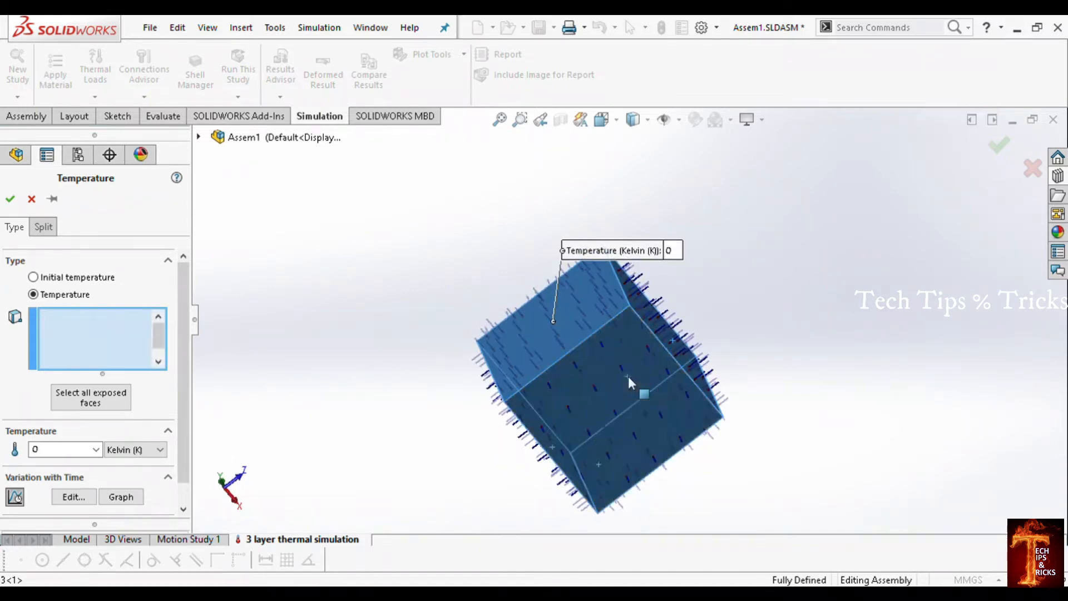
pyautogui.moveTo(636, 439); pyautogui.dragTo(613, 529, button='middle')
pyautogui.moveTo(632, 428); pyautogui.dragTo(606, 423, button='middle')
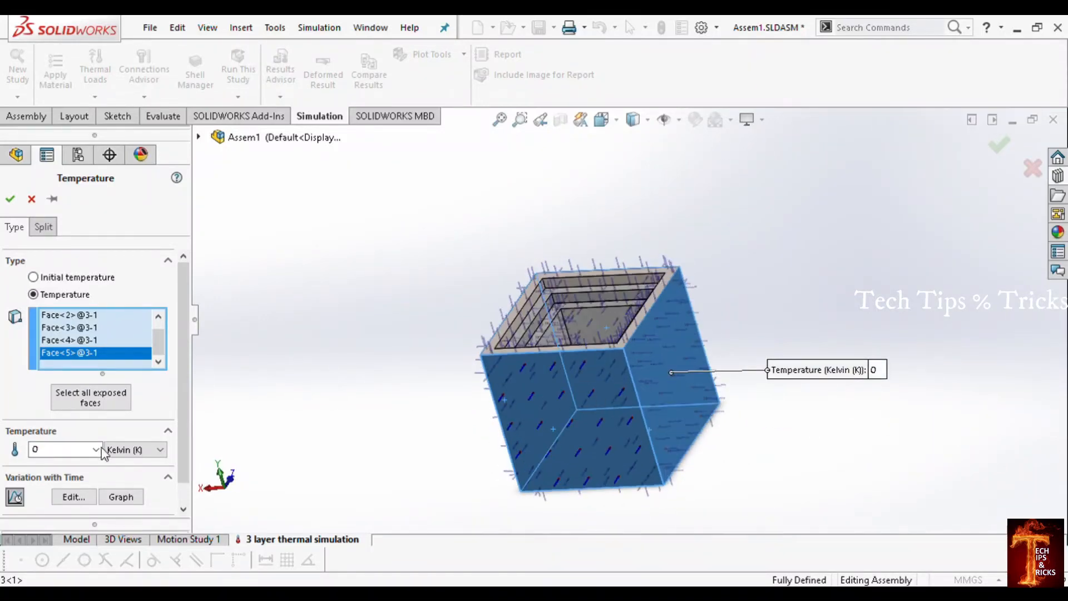
# Step: Set the applied temperature on the selected outer box faces to 100 Celsius and accept the load
pyautogui.click(147, 453)
pyautogui.click(125, 477)
pyautogui.moveTo(85, 451); pyautogui.dragTo(1, 431)
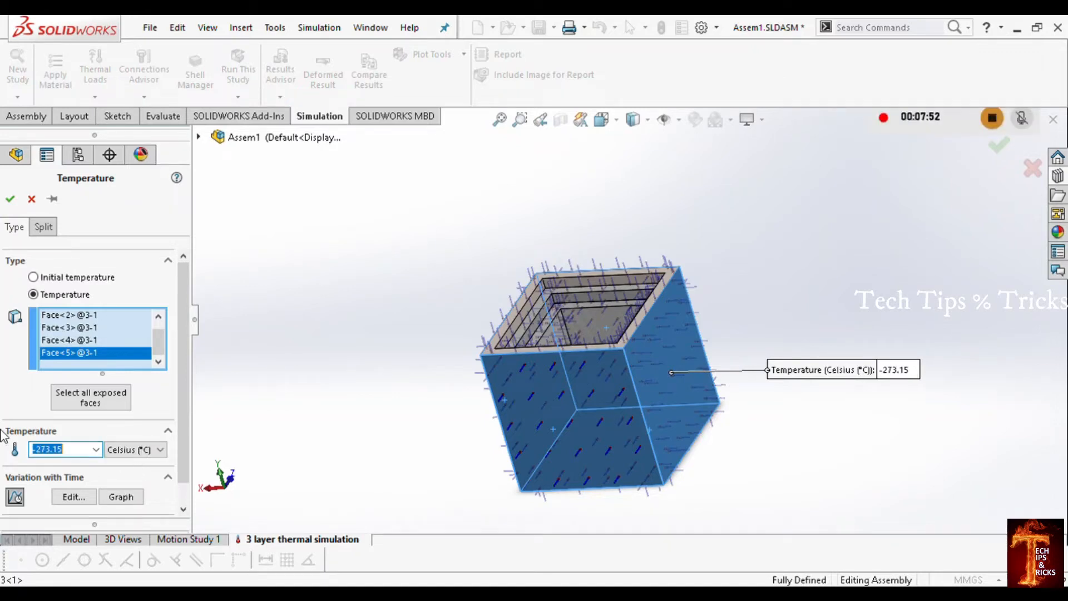
pyautogui.write('100')
pyautogui.press('Tab')
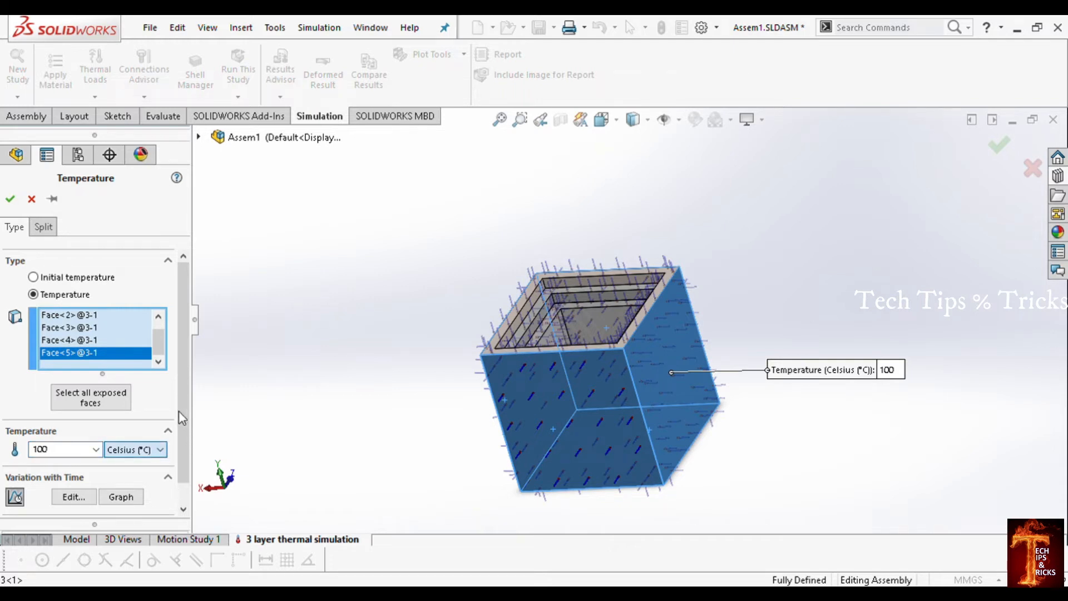
pyautogui.moveTo(185, 413); pyautogui.dragTo(170, 450)
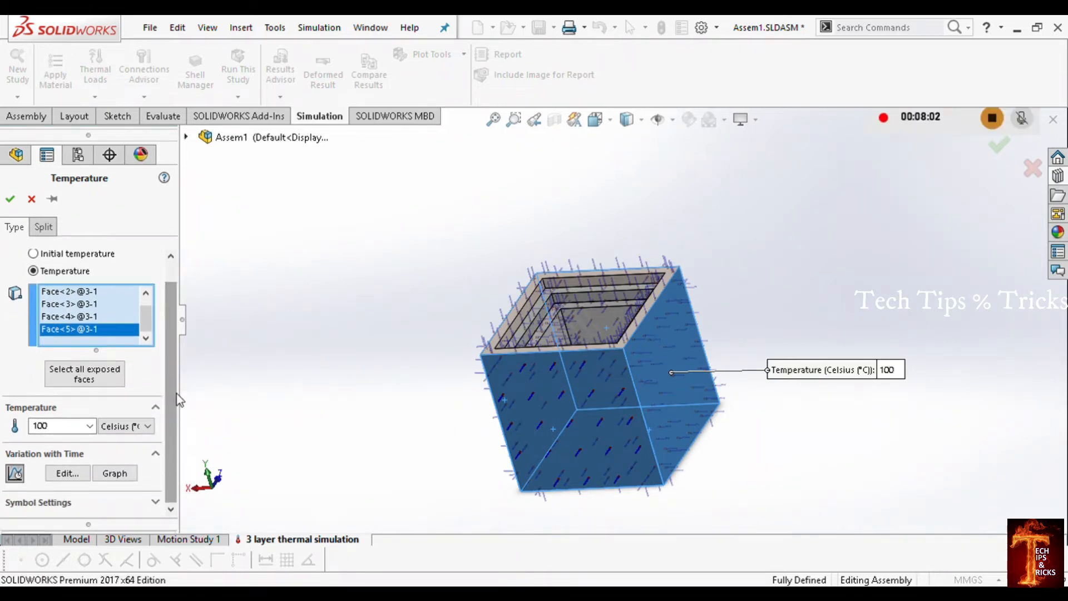
pyautogui.moveTo(175, 359); pyautogui.dragTo(176, 306)
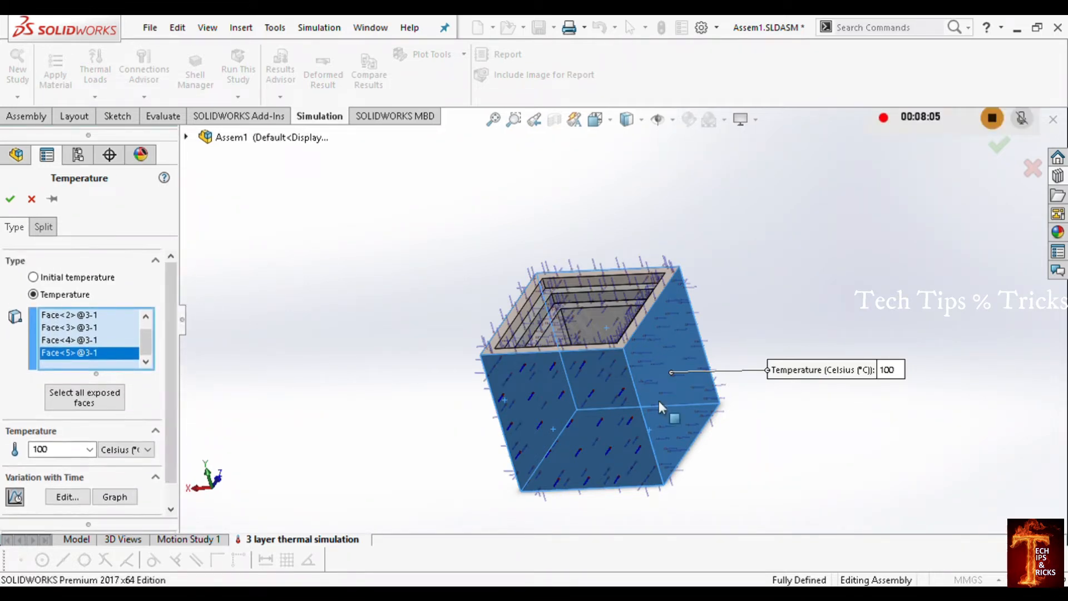
pyautogui.click(10, 198)
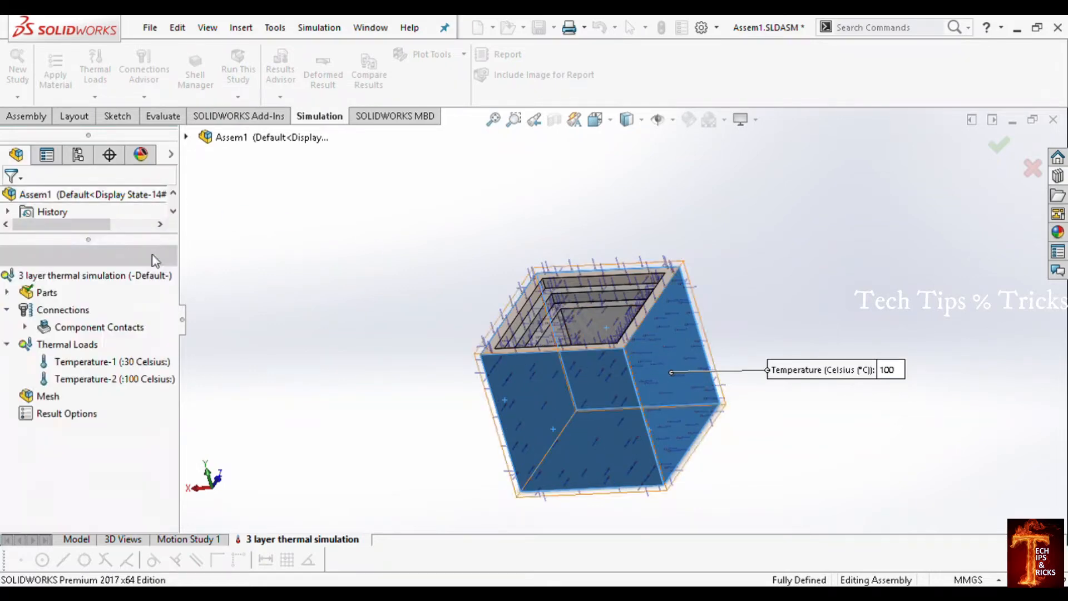
# Step: Examine which faces of the assembly carry the 30 Celsius initial temperature and which carry the 100 Celsius load
pyautogui.click(96, 363)
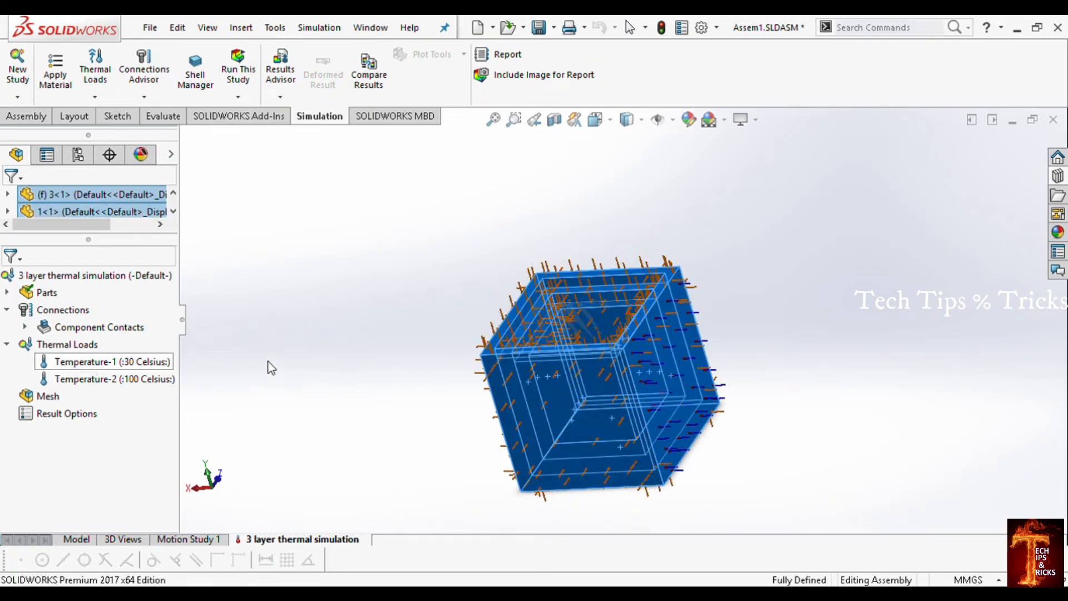
pyautogui.click(106, 381)
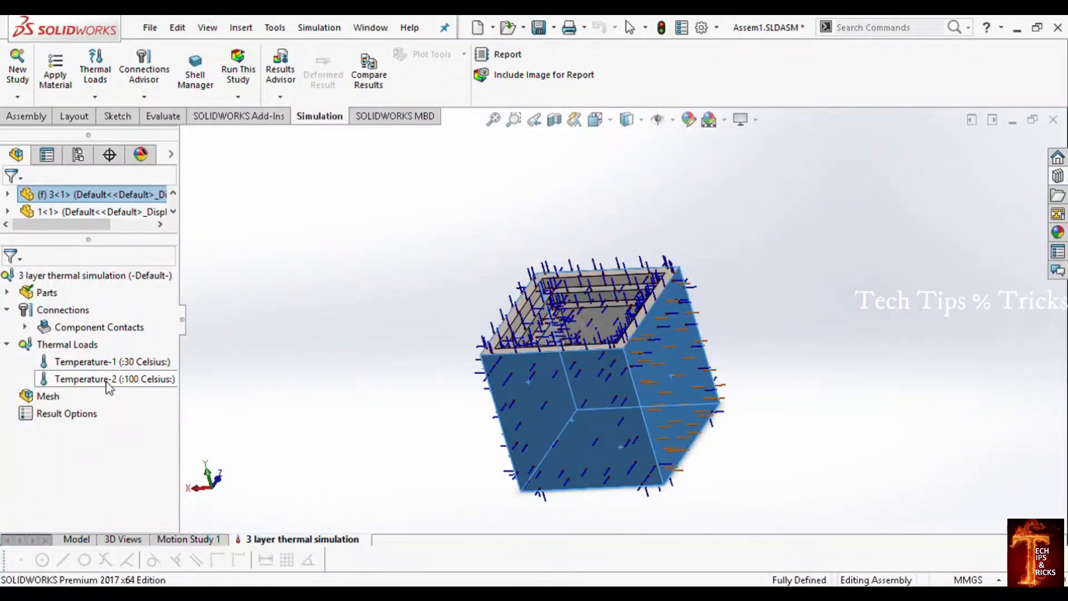
pyautogui.click(742, 472)
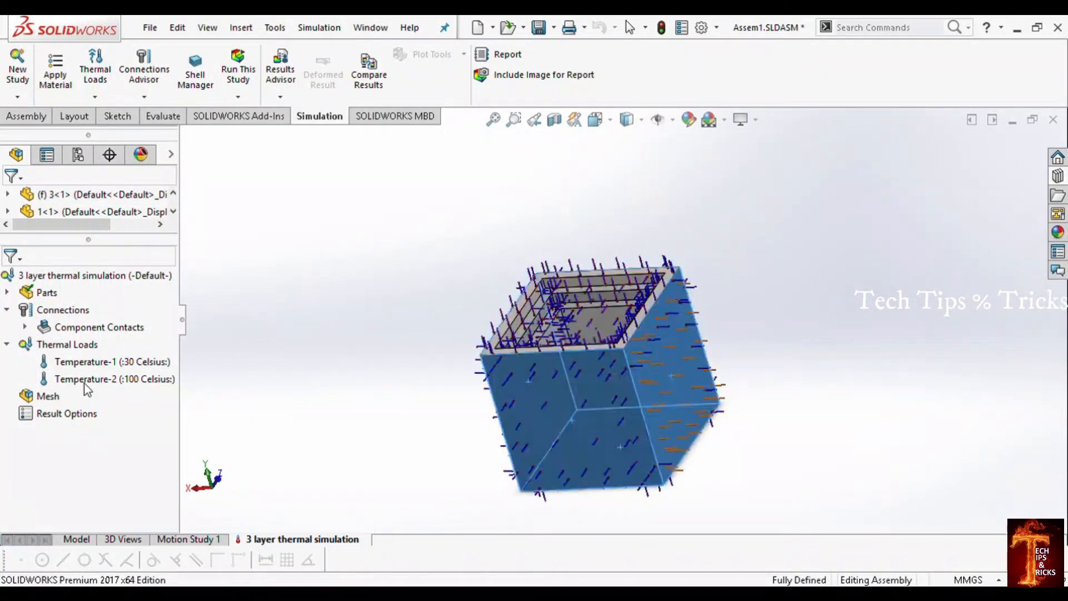
pyautogui.click(89, 383)
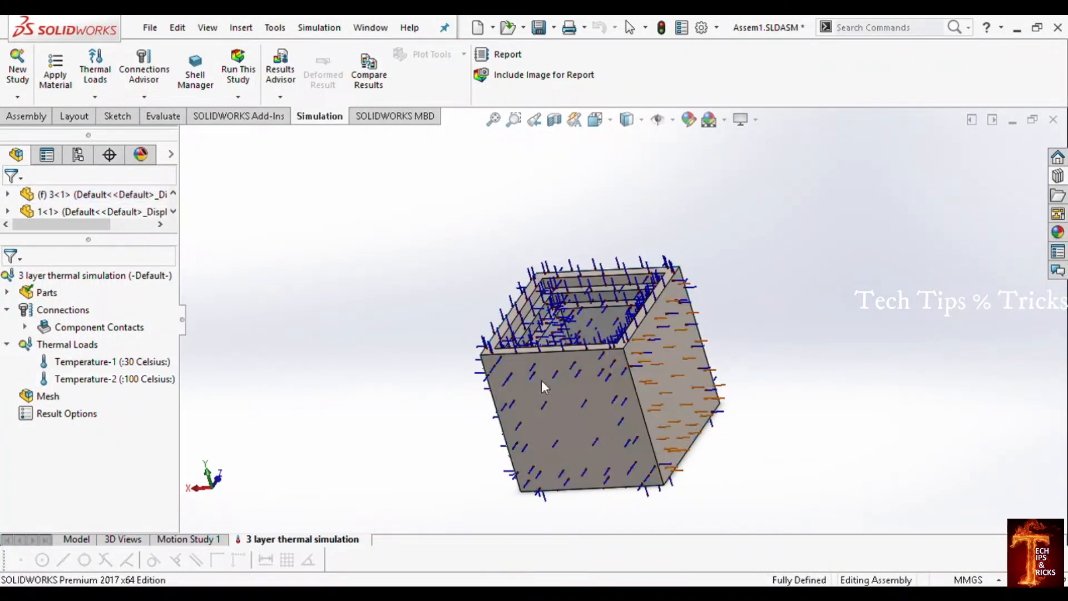
pyautogui.moveTo(542, 380); pyautogui.dragTo(569, 426, button='middle')
pyautogui.hotkey('ctrl', 'a')
pyautogui.scroll(-3, 635, 450)
pyautogui.scroll(3, 625, 392)
pyautogui.scroll(3, 624, 392)
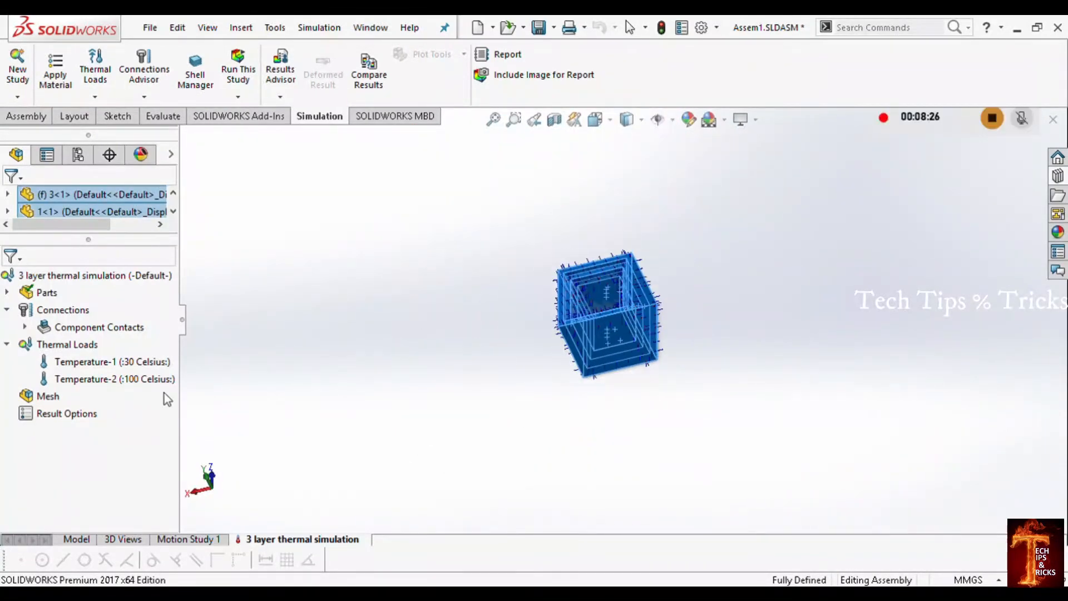
pyautogui.press('Escape')
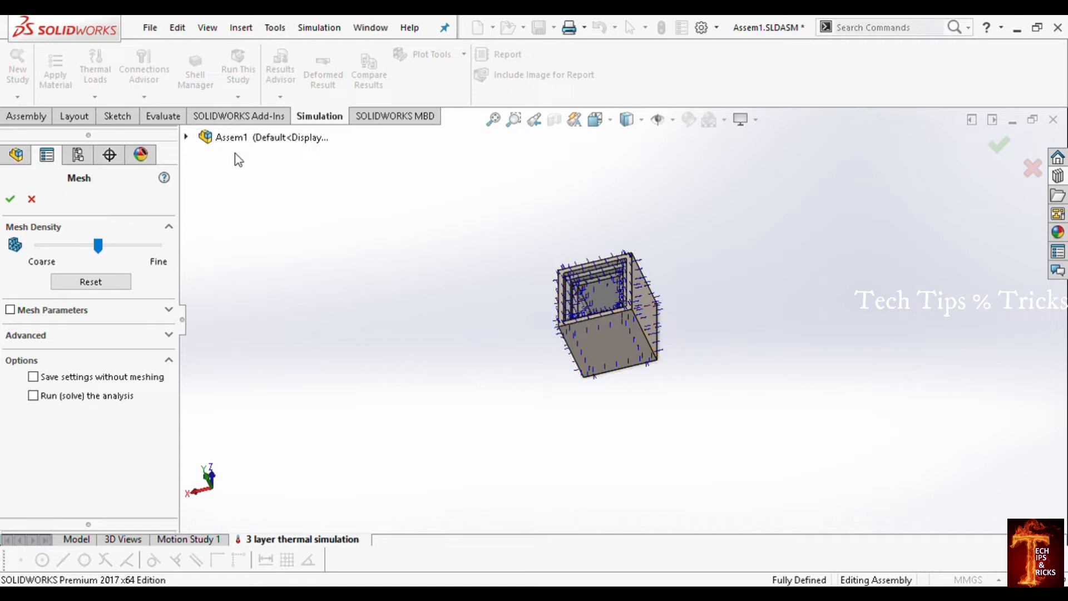
# Step: Mesh the assembly with the mesh density shifted from the midpoint toward coarse
pyautogui.moveTo(101, 249); pyautogui.dragTo(70, 247)
pyautogui.click(11, 199)
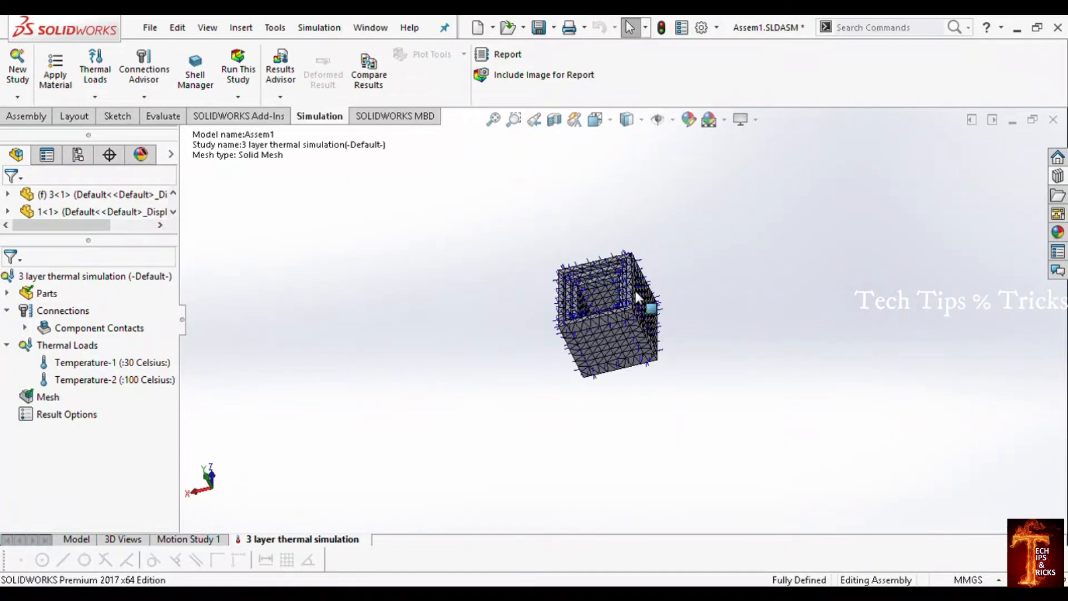
# Step: Examine the generated solid mesh on the outer faces and inside the nested boxes
pyautogui.scroll(-2, 627, 295)
pyautogui.moveTo(592, 363); pyautogui.dragTo(545, 346, button='middle')
pyautogui.scroll(-2, 668, 328)
pyautogui.scroll(-3, 612, 334)
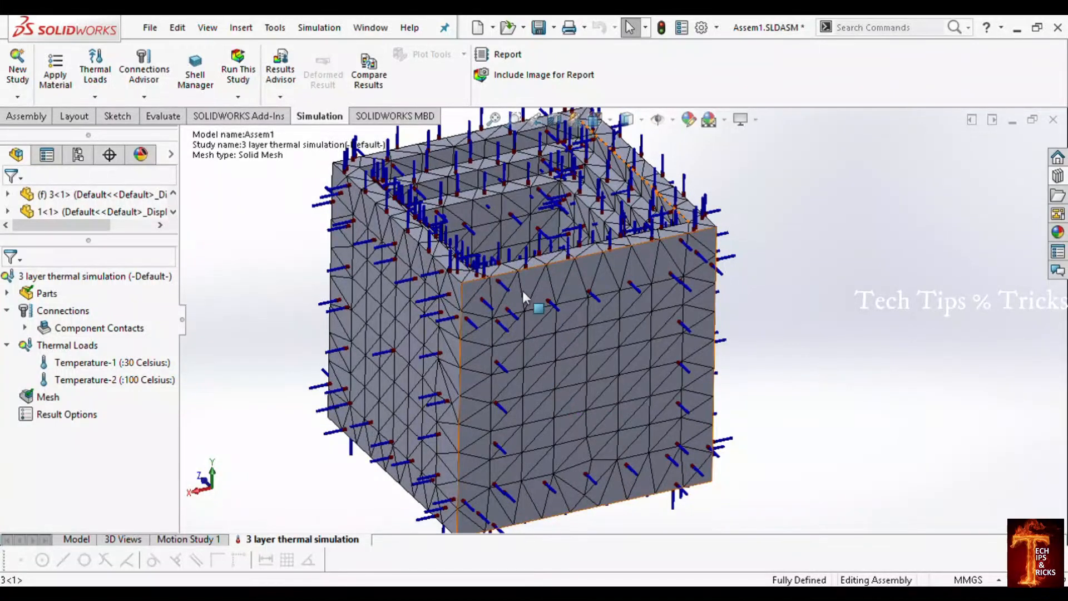
pyautogui.moveTo(523, 295); pyautogui.dragTo(520, 299, button='middle')
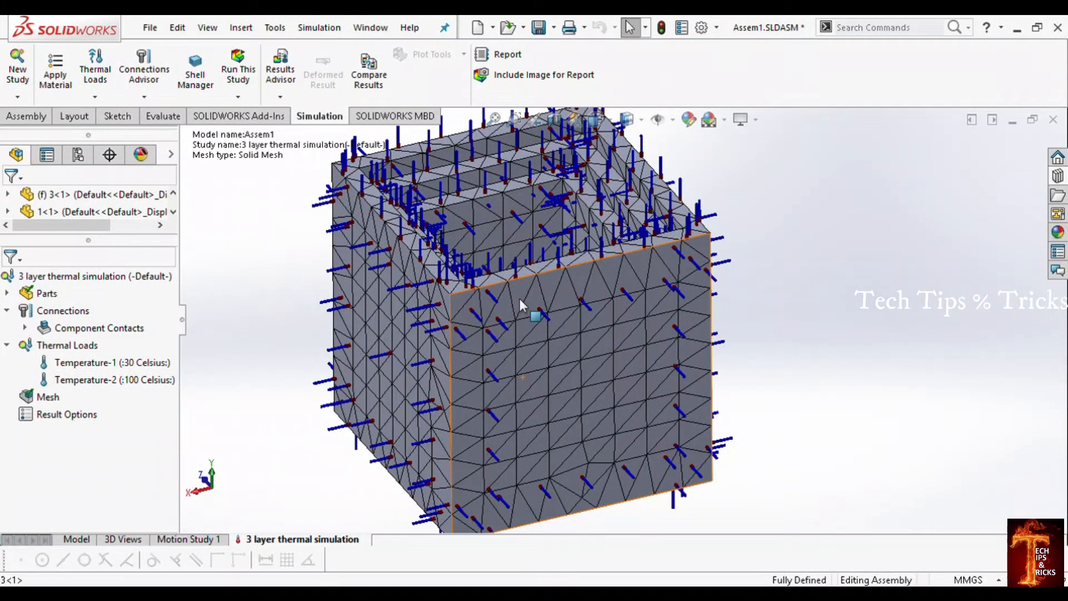
pyautogui.moveTo(529, 295); pyautogui.dragTo(443, 408, button='middle')
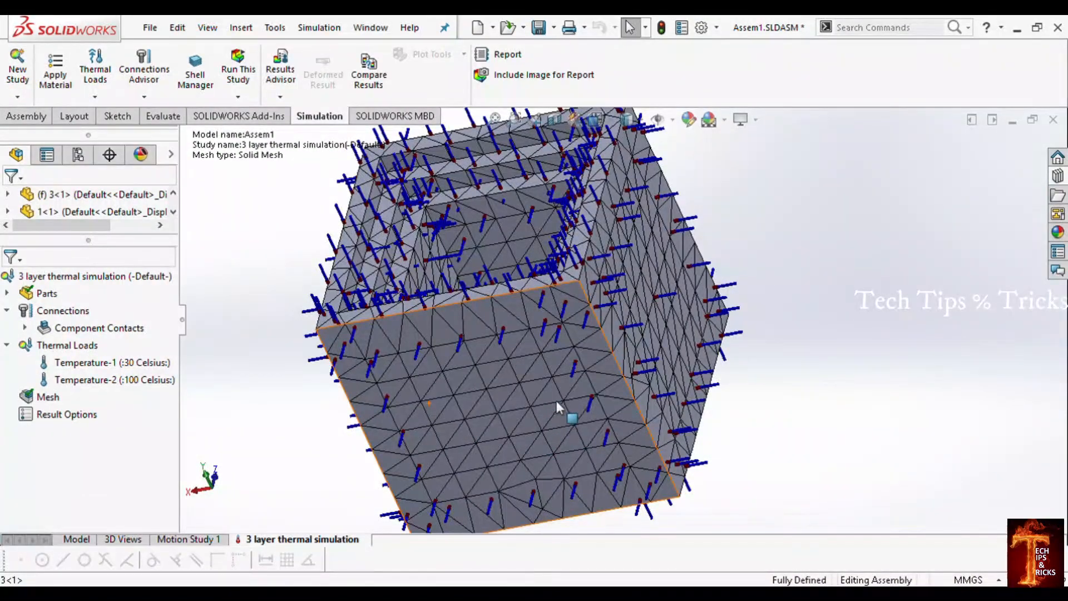
pyautogui.moveTo(599, 414)
pyautogui.mouseDown(button='middle')
pyautogui.moveTo(517, 504)
pyautogui.moveTo(505, 386)
pyautogui.moveTo(621, 436)
pyautogui.moveTo(588, 426)
pyautogui.mouseUp(button='middle')
pyautogui.scroll(-3, 589, 400)
pyautogui.moveTo(596, 368); pyautogui.dragTo(573, 361, button='middle')
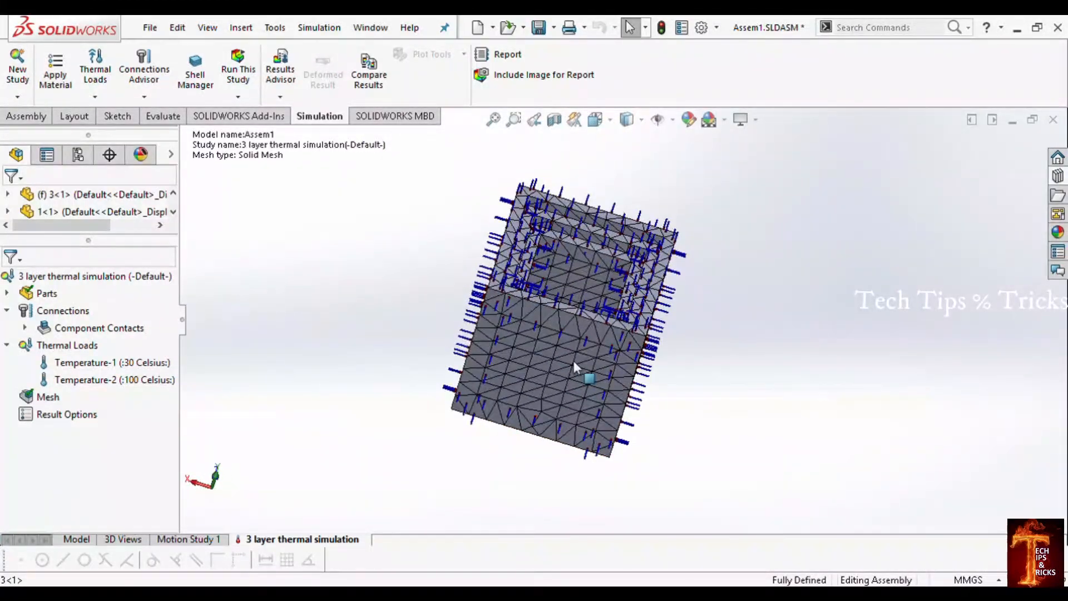
pyautogui.scroll(2, 592, 271)
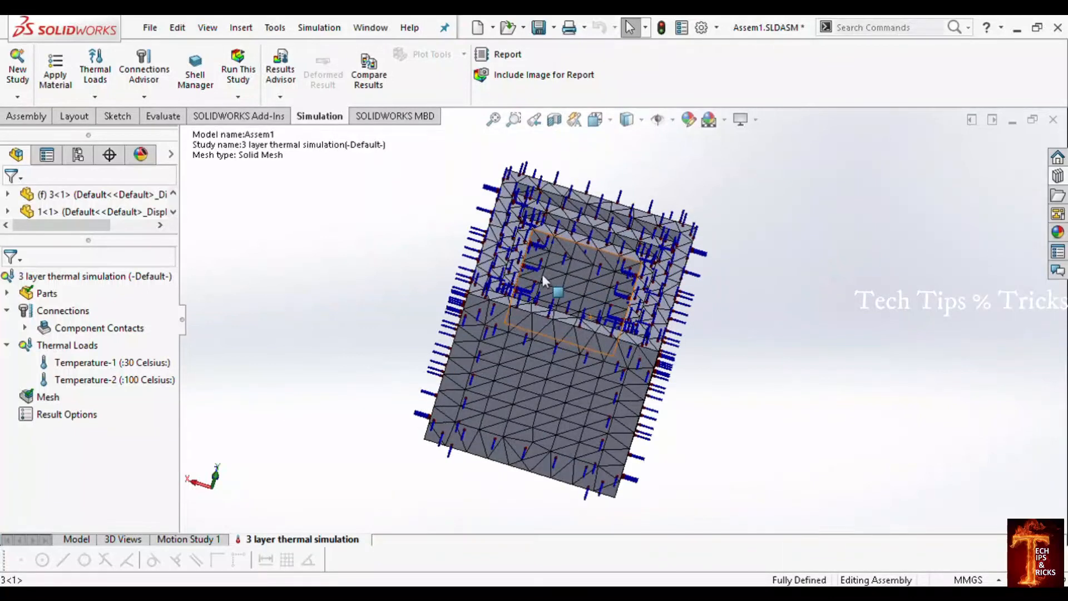
# Step: Run the thermal study and view the resulting temperature plot on the outer and inner boxes
pyautogui.click(238, 73)
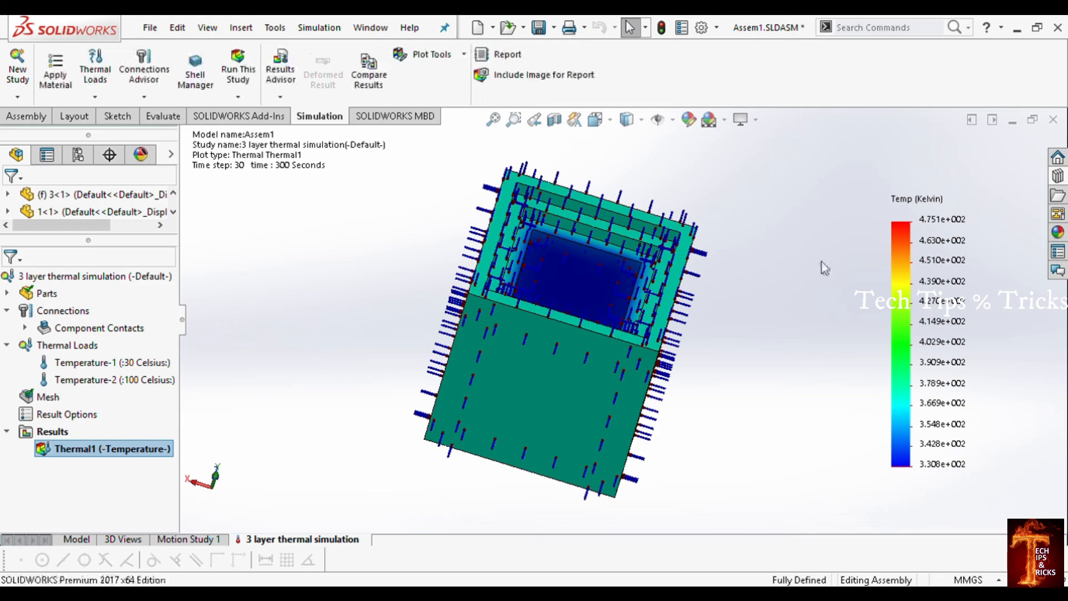
pyautogui.moveTo(568, 323); pyautogui.dragTo(639, 425, button='middle')
pyautogui.scroll(3, 555, 352)
pyautogui.scroll(3, 558, 376)
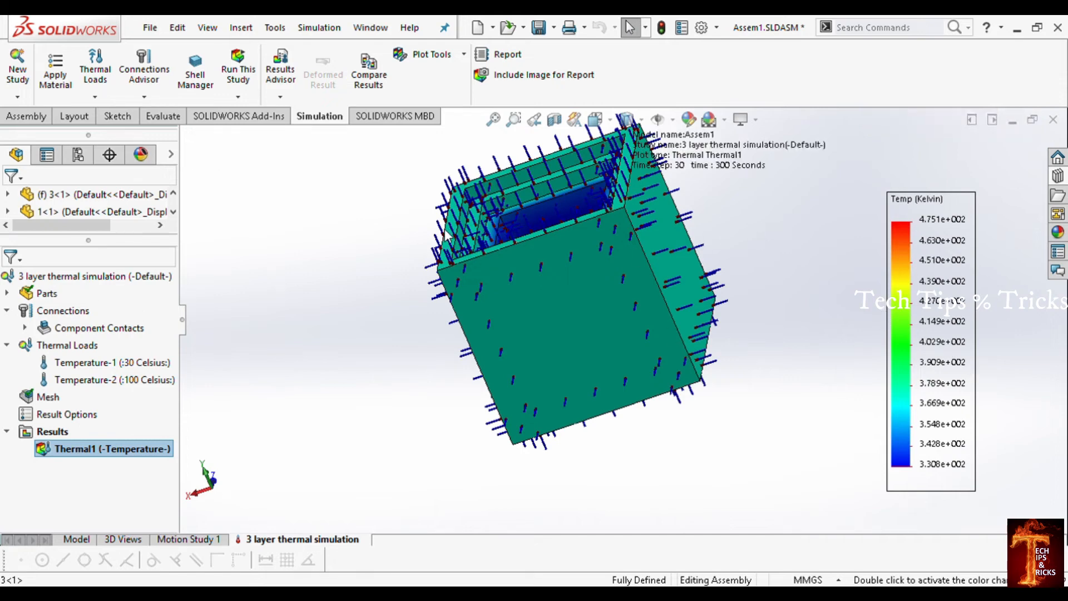
# Step: Open the temperature plot's options and enable superimposing the model on the deformed shape
pyautogui.doubleClick(906, 265)
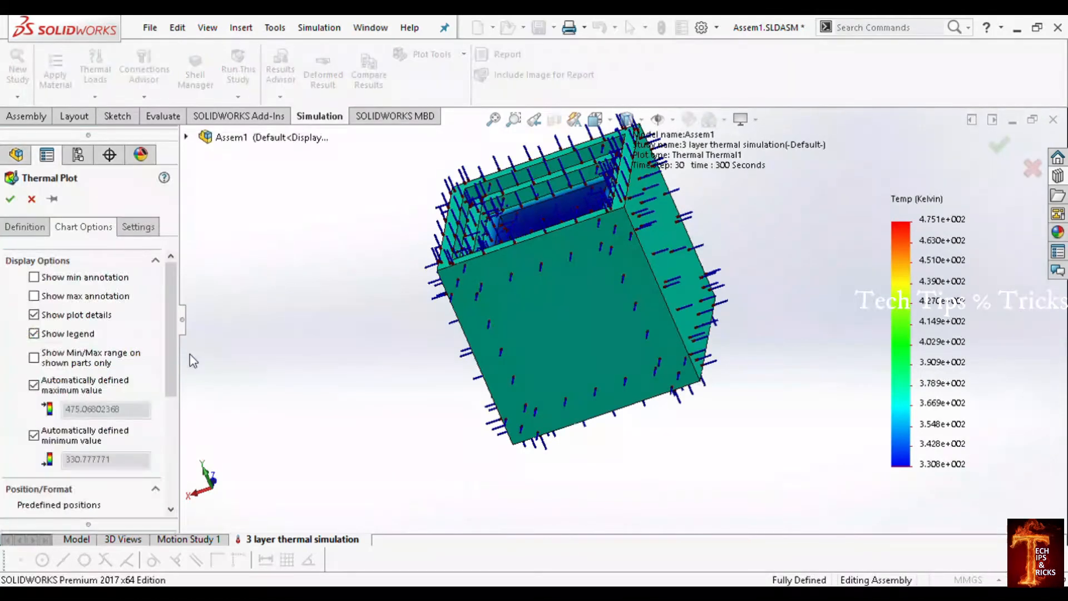
pyautogui.click(181, 316)
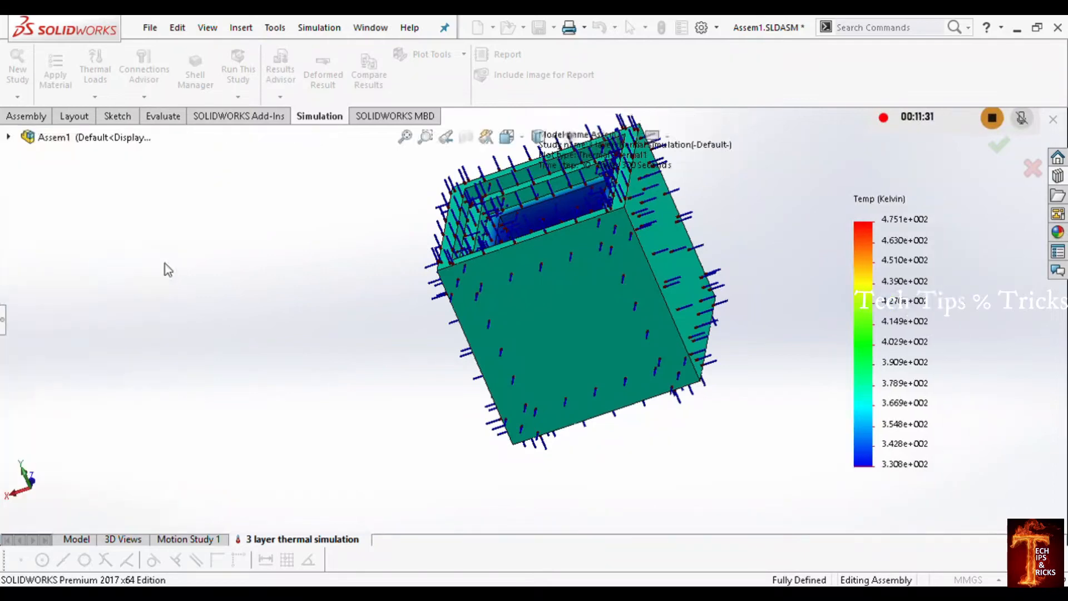
pyautogui.click(3, 320)
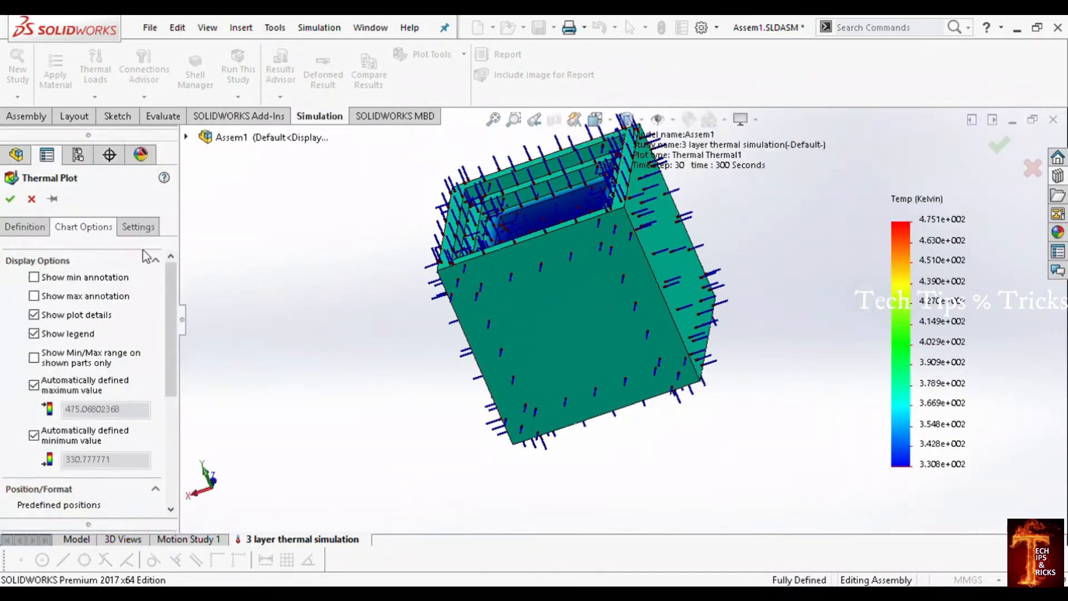
pyautogui.click(145, 231)
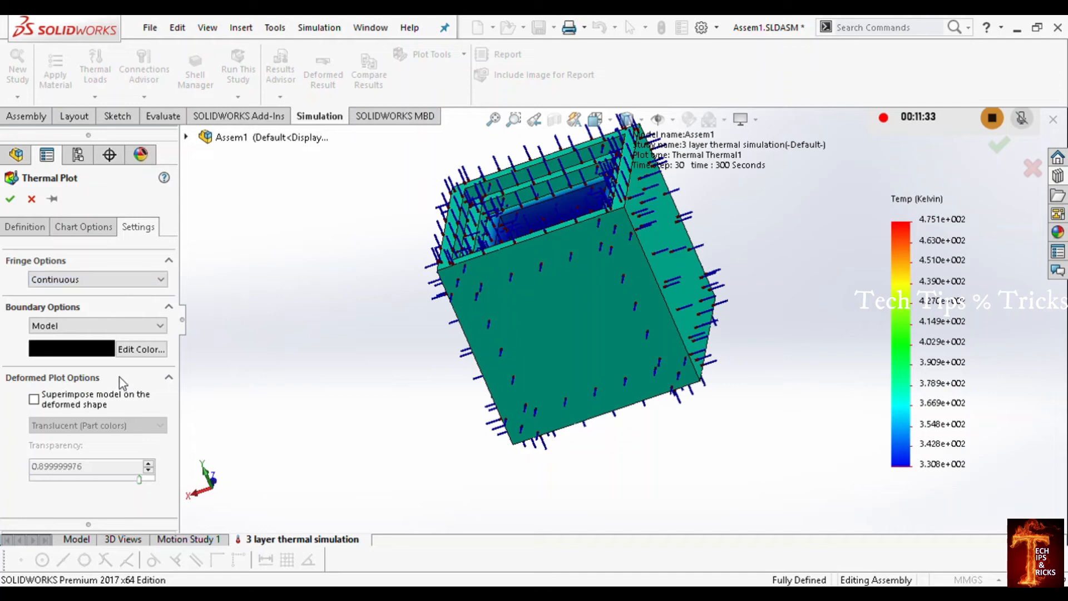
pyautogui.click(44, 399)
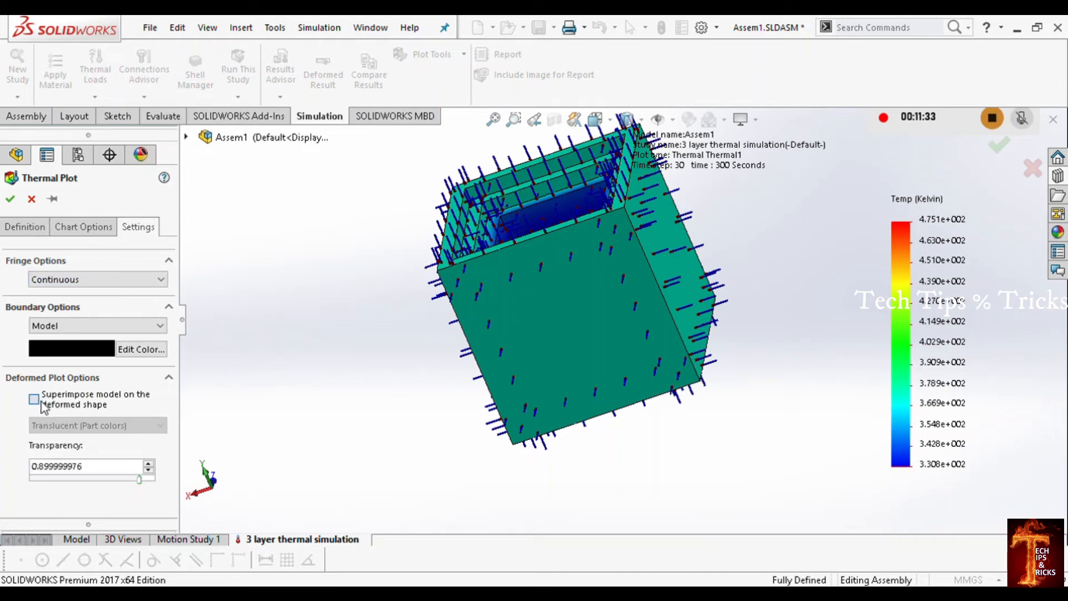
# Step: Change the legend's number format to general and use the middle predefined position, at 80% horizontal and 20% vertical
pyautogui.click(83, 228)
pyautogui.moveTo(171, 342); pyautogui.dragTo(172, 448)
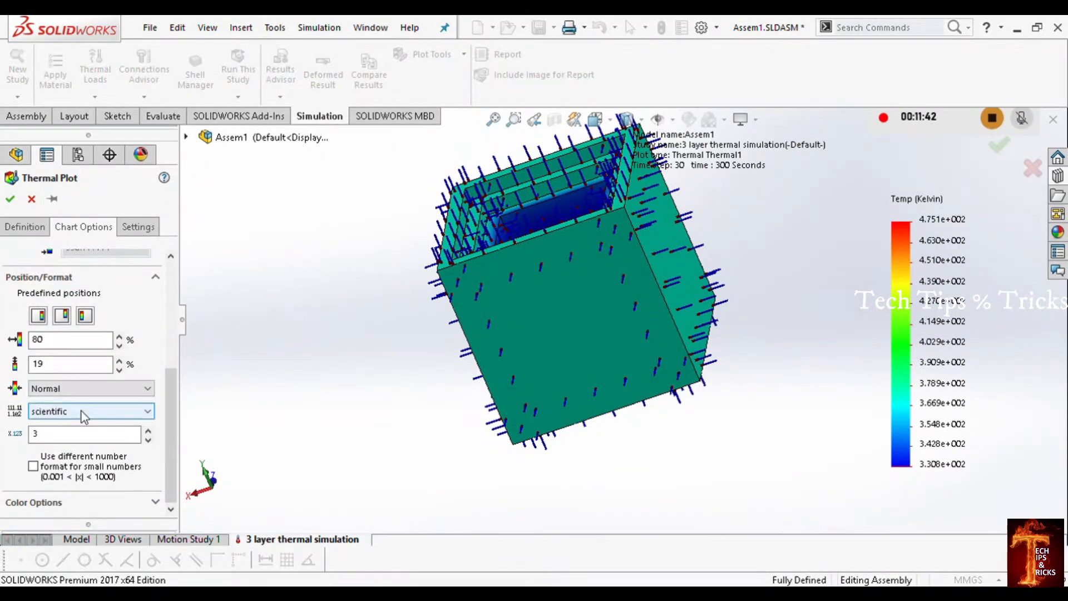
pyautogui.click(105, 412)
pyautogui.click(78, 443)
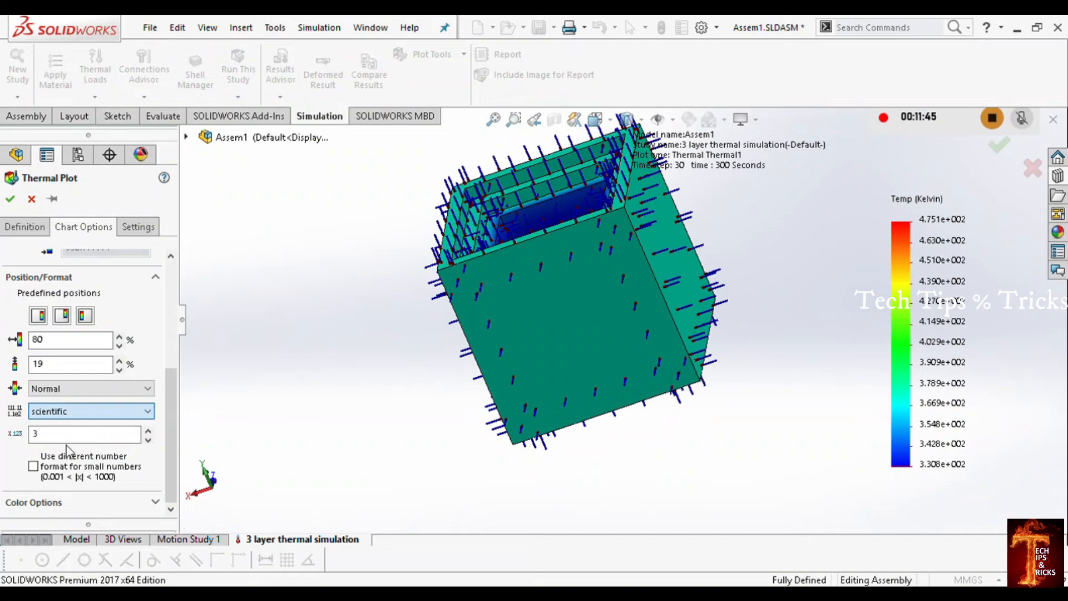
pyautogui.moveTo(172, 392); pyautogui.dragTo(174, 432)
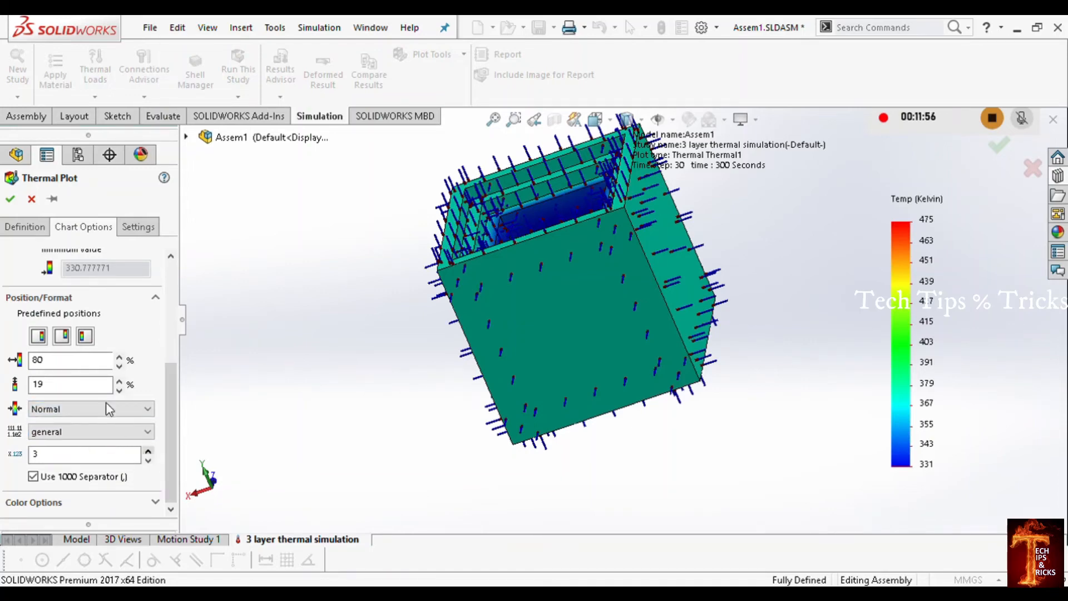
pyautogui.click(64, 341)
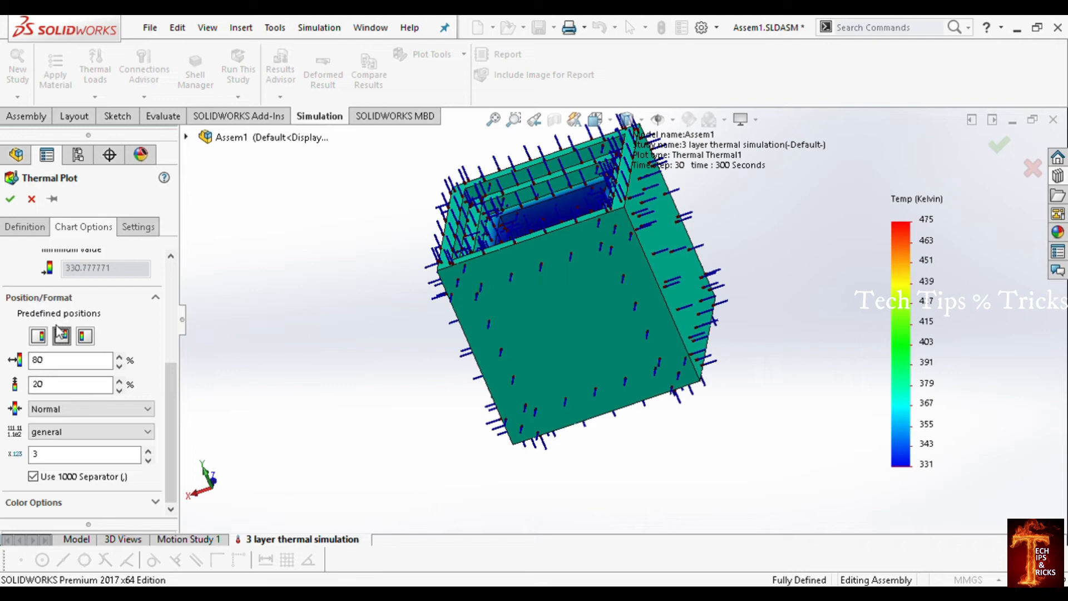
# Step: Set the temperature plot's units to Celsius and accept the plot settings
pyautogui.click(33, 228)
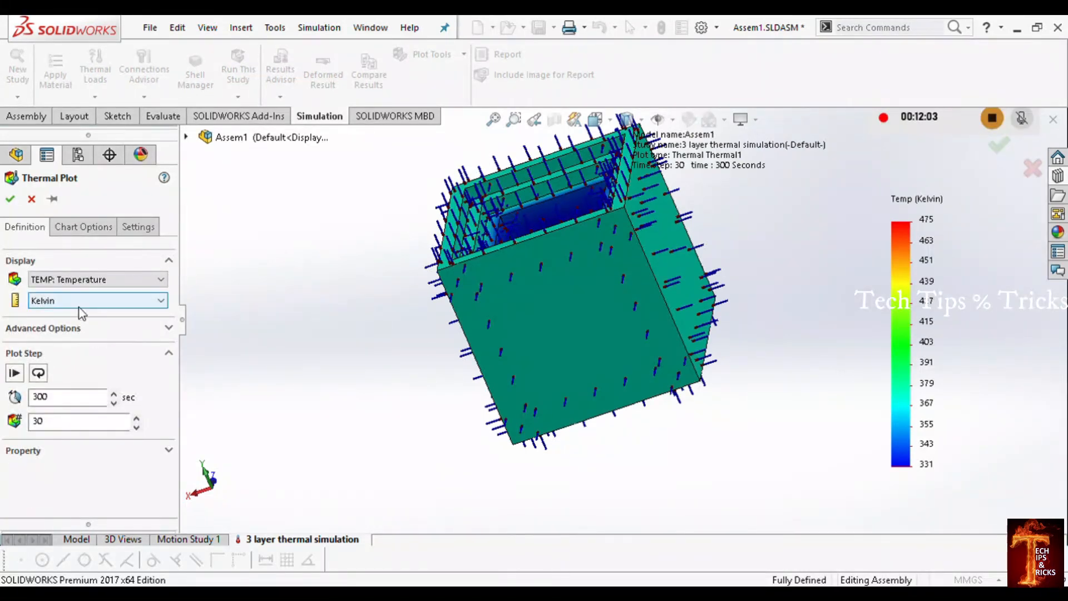
pyautogui.click(56, 336)
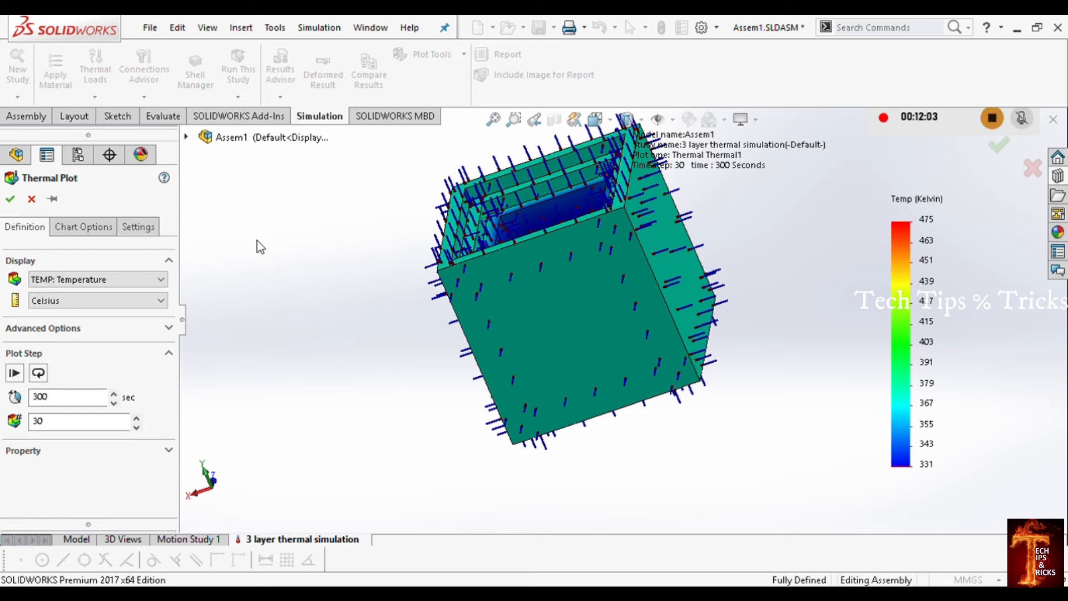
pyautogui.click(10, 199)
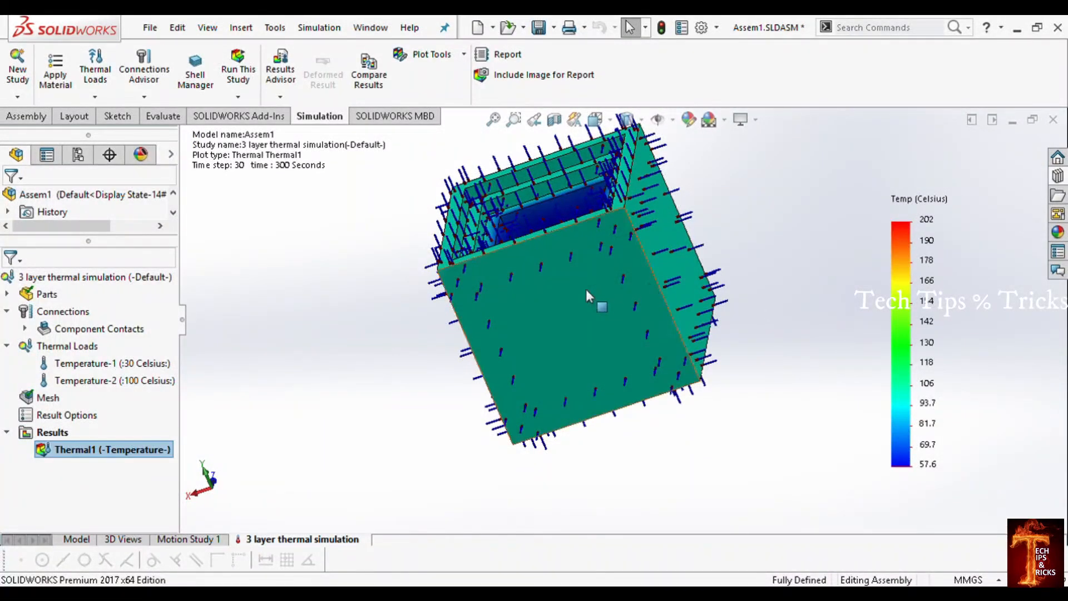
# Step: Probe the temperature result at a location on a side face of the outer box
pyautogui.hotkey('ctrl', '7')
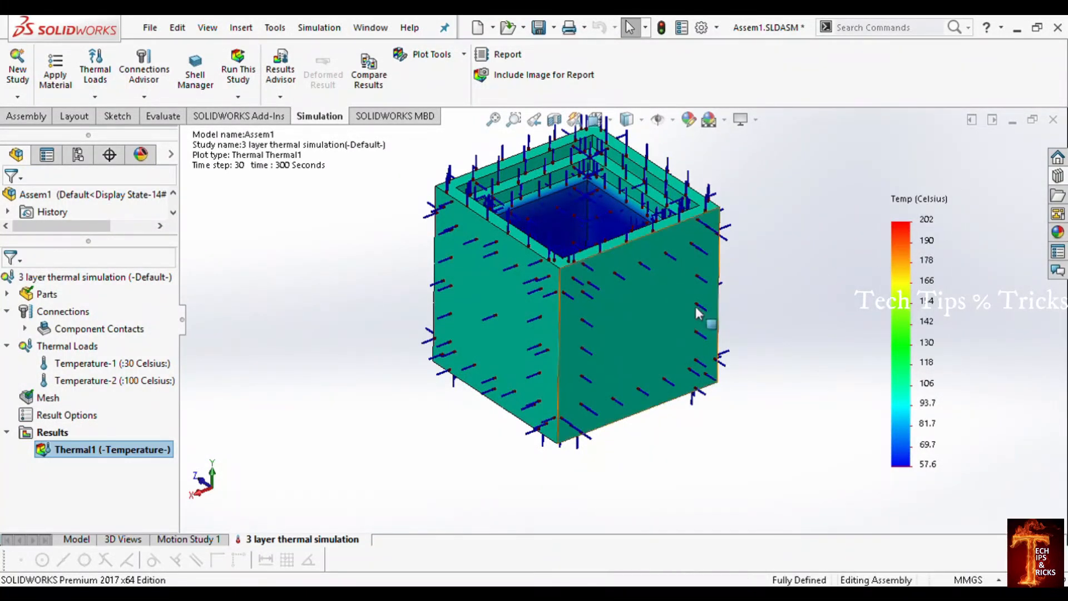
pyautogui.moveTo(698, 313); pyautogui.dragTo(594, 304, button='middle')
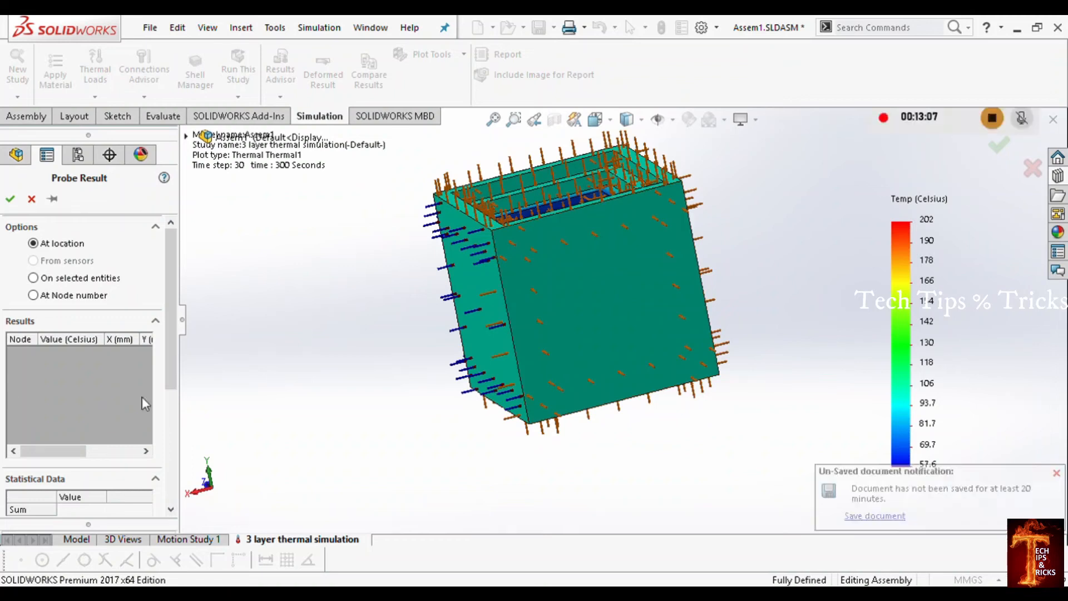
pyautogui.moveTo(172, 325); pyautogui.dragTo(174, 347)
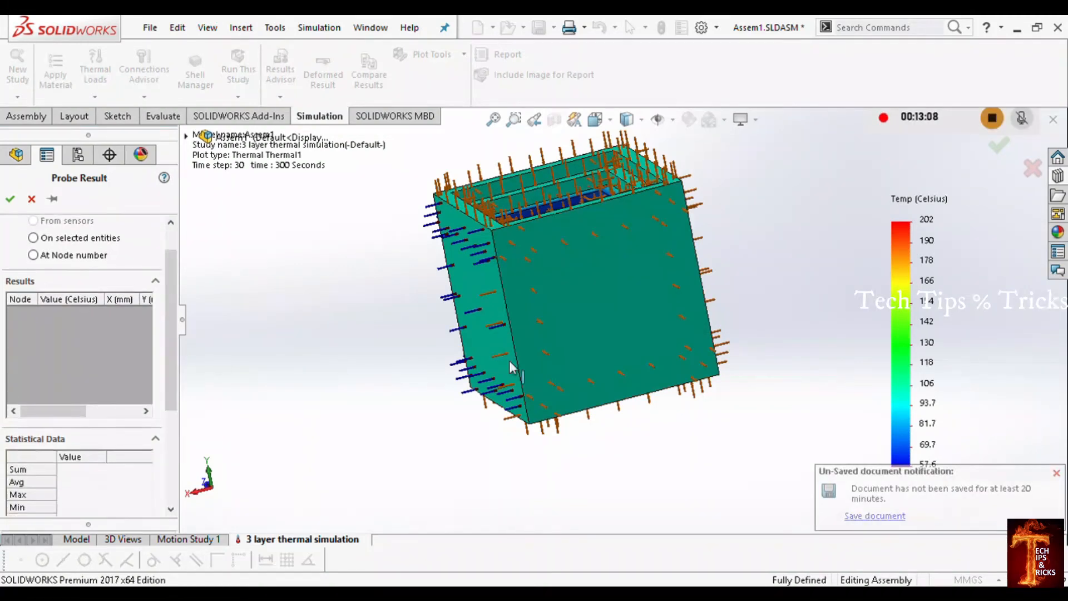
pyautogui.click(632, 333)
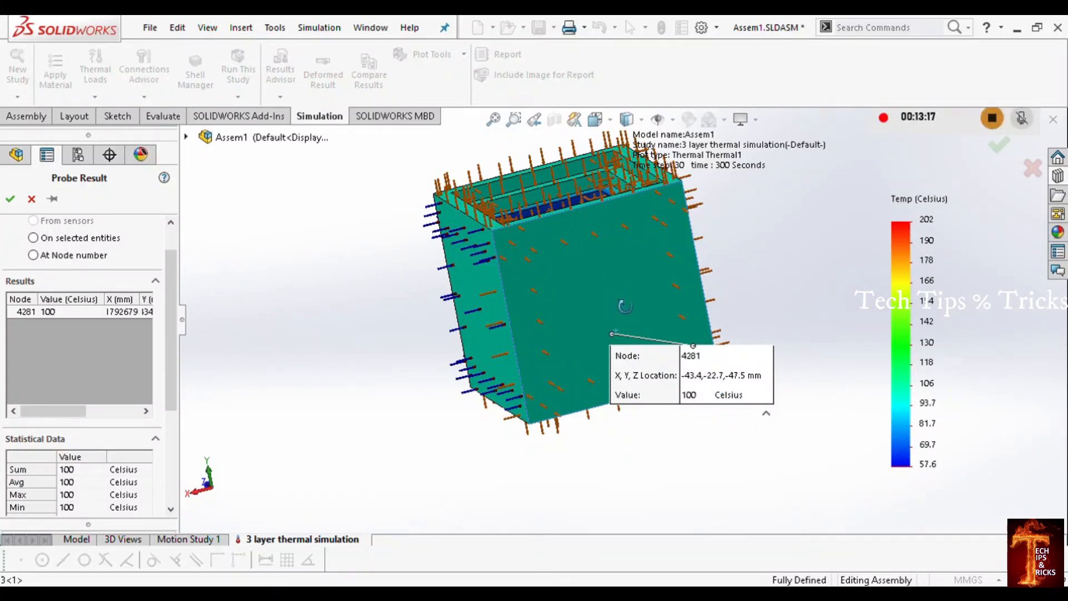
# Step: Probe the temperature on the blue inner wall of the innermost box and move its callout clear of the opening
pyautogui.moveTo(604, 274); pyautogui.dragTo(622, 384, button='middle')
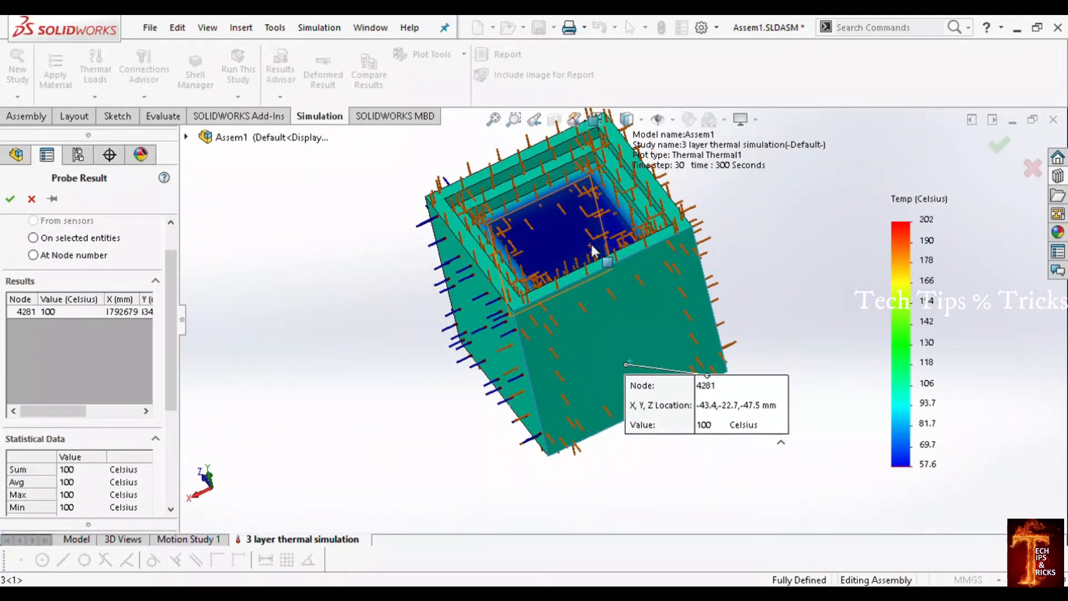
pyautogui.click(560, 231)
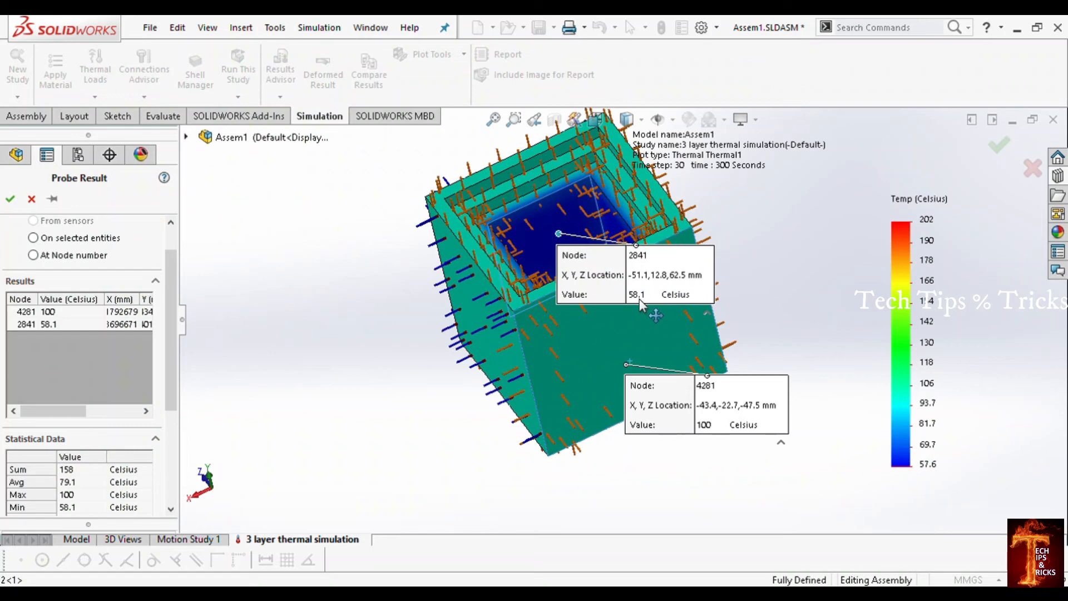
pyautogui.scroll(-5, 591, 211)
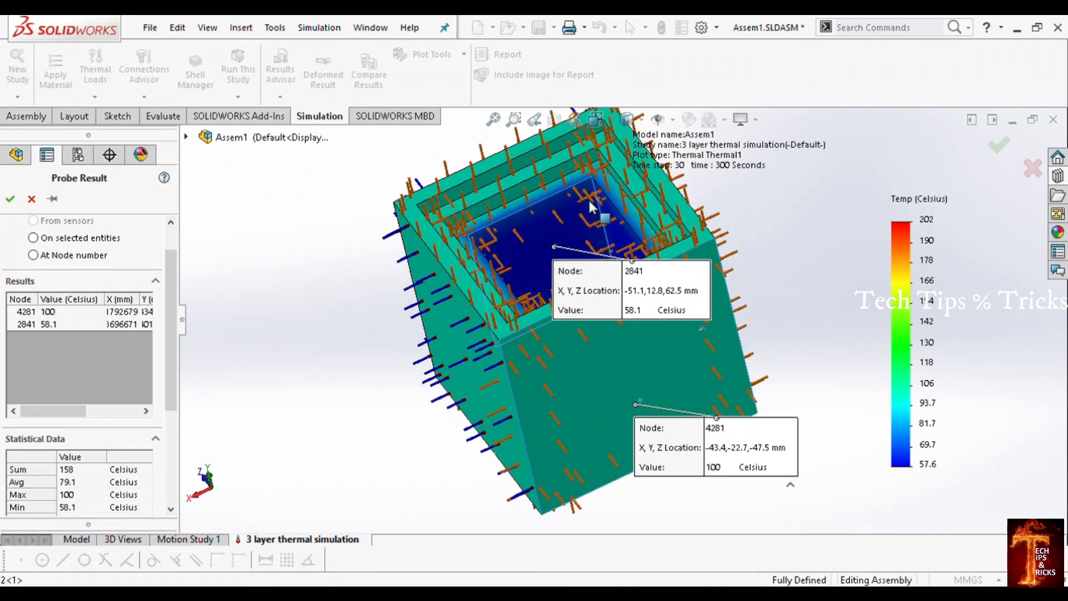
pyautogui.scroll(4, 592, 217)
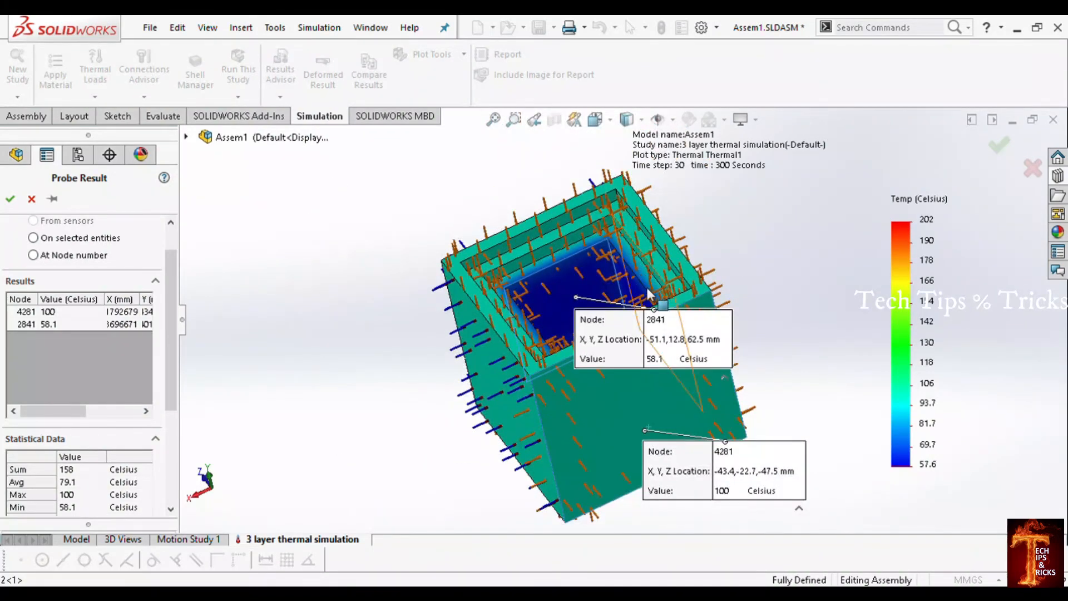
pyautogui.scroll(-4, 666, 331)
pyautogui.scroll(-2, 666, 331)
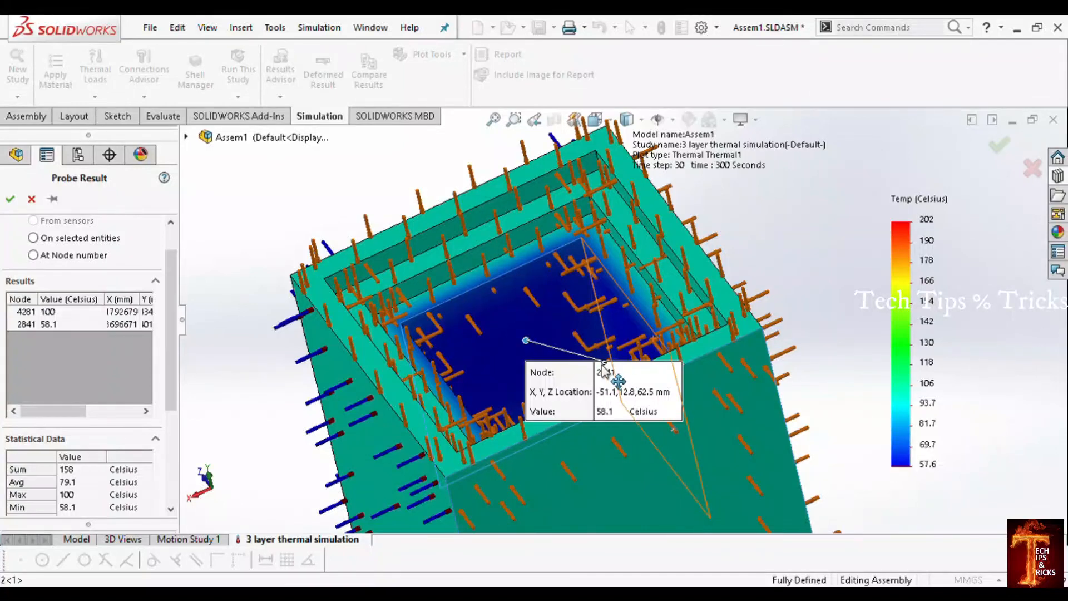
pyautogui.moveTo(605, 370); pyautogui.dragTo(758, 214)
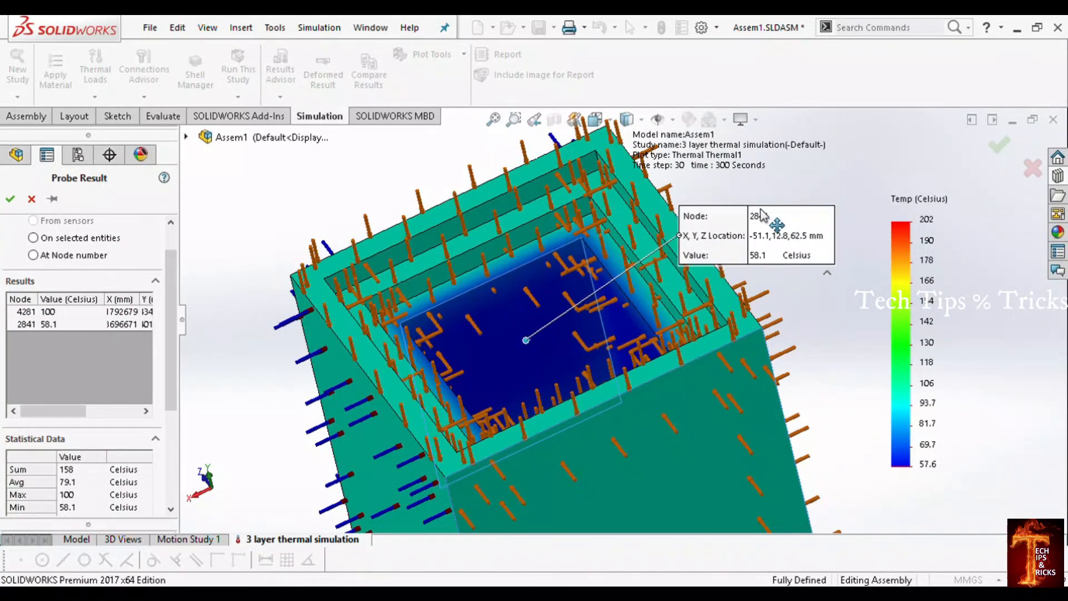
pyautogui.scroll(5, 757, 337)
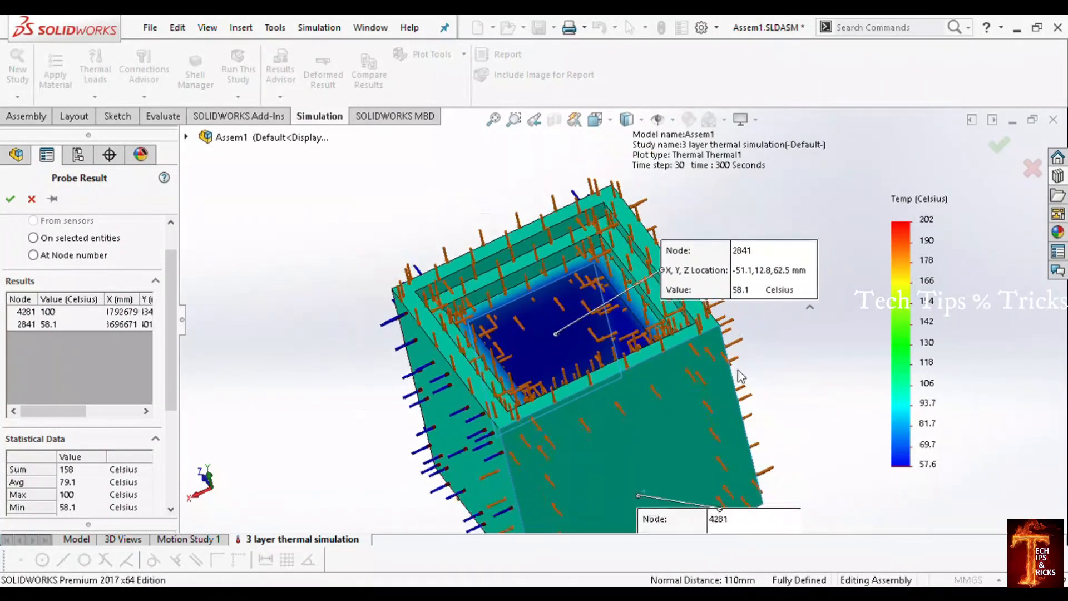
pyautogui.scroll(-2, 706, 483)
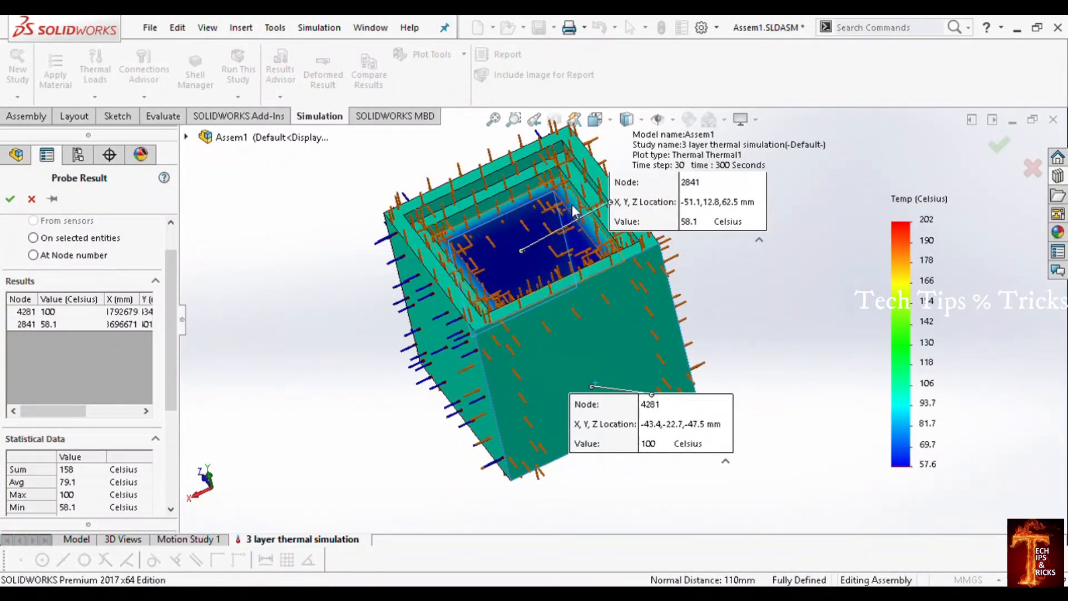
pyautogui.scroll(2, 573, 206)
pyautogui.scroll(-2, 590, 220)
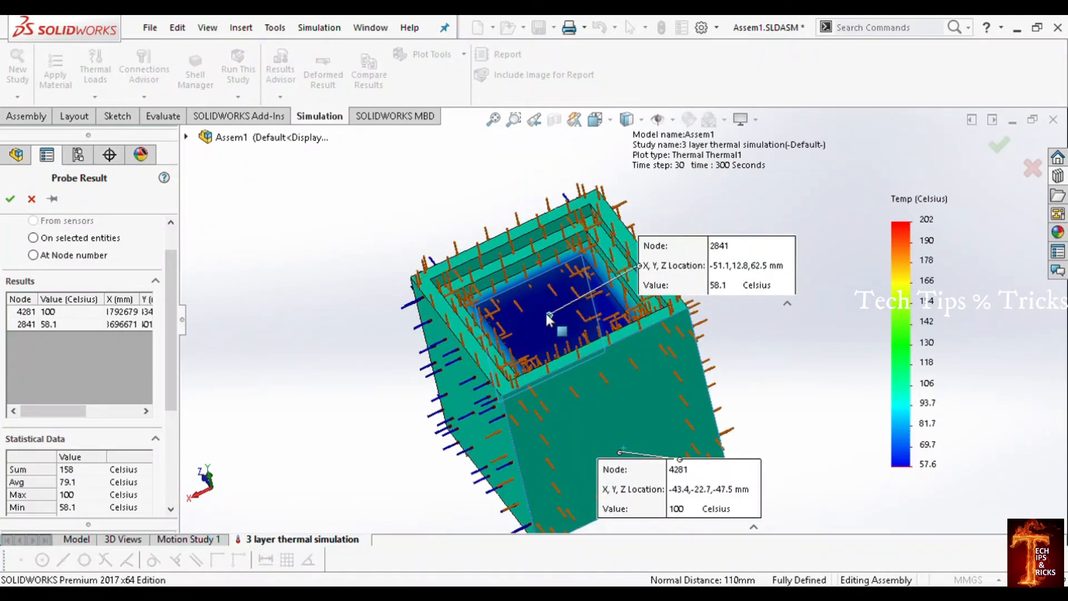
# Step: Probe the temperature in the red region on the floor of the innermost box, review the probed locations and close the probe
pyautogui.scroll(-3, 556, 323)
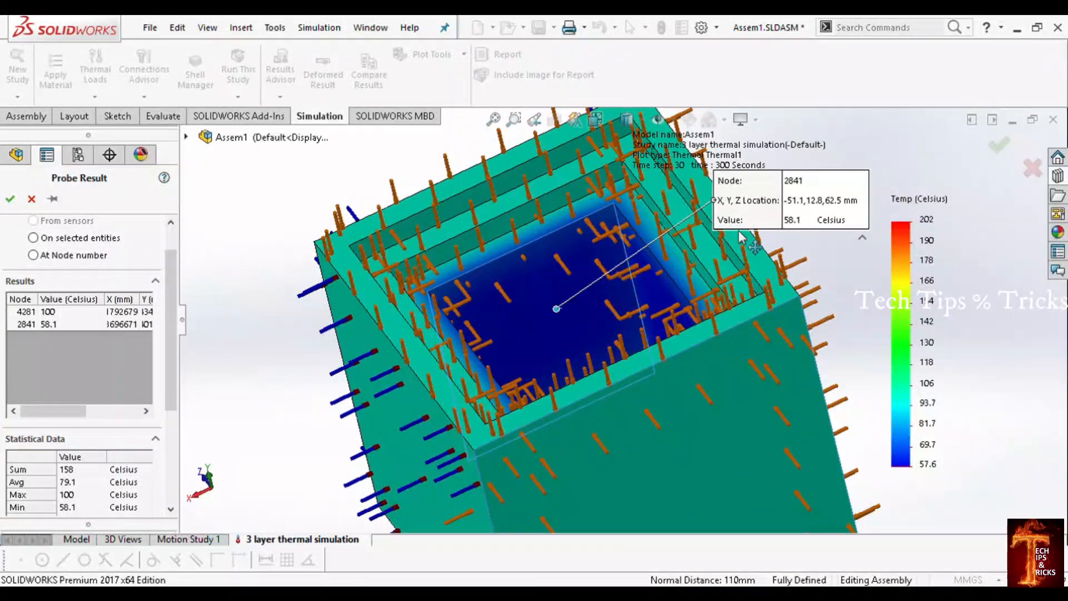
pyautogui.moveTo(575, 289); pyautogui.dragTo(564, 392, button='middle')
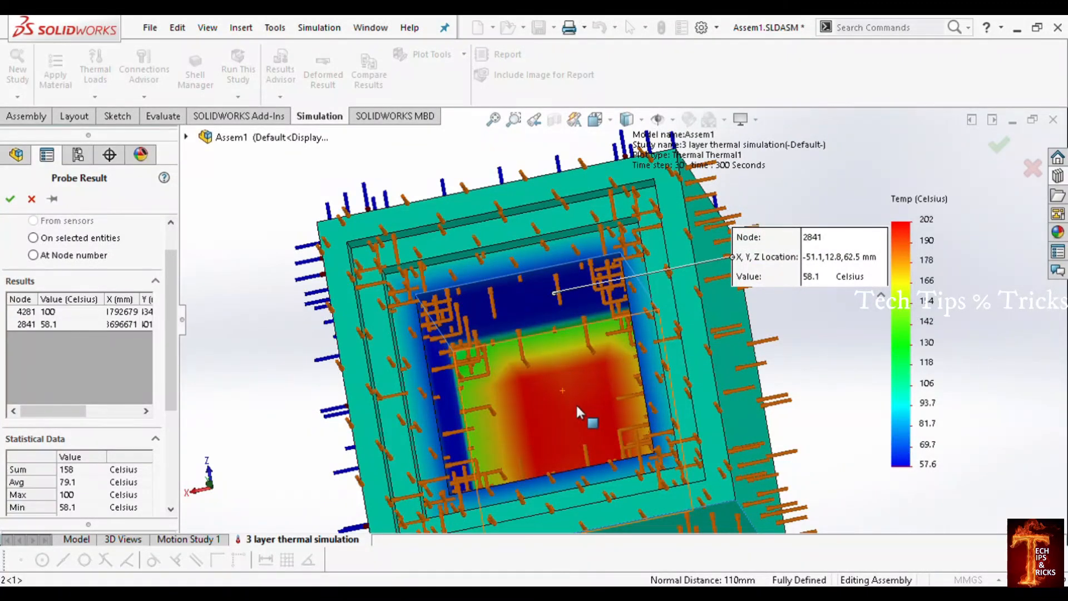
pyautogui.click(561, 410)
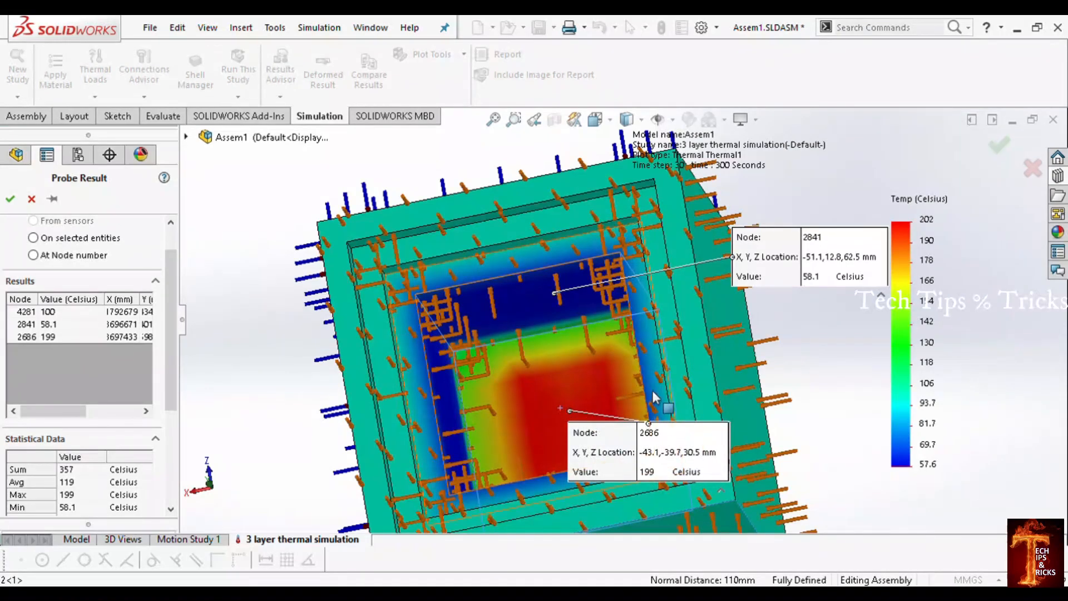
pyautogui.moveTo(669, 366); pyautogui.dragTo(661, 417, button='middle')
pyautogui.scroll(5, 661, 416)
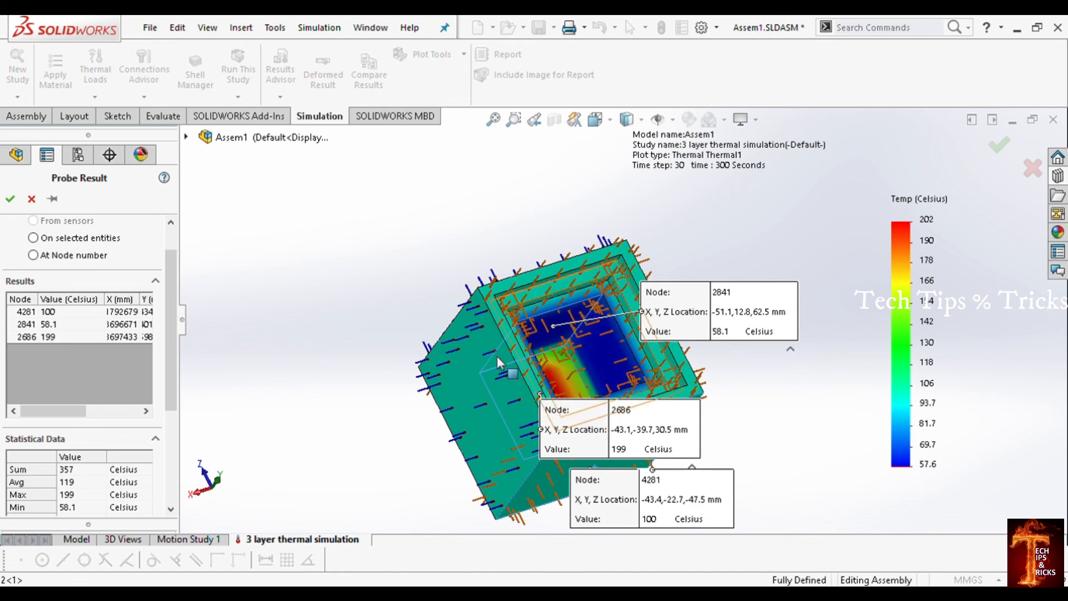
pyautogui.moveTo(725, 427); pyautogui.dragTo(691, 290, button='middle')
pyautogui.scroll(-3, 682, 276)
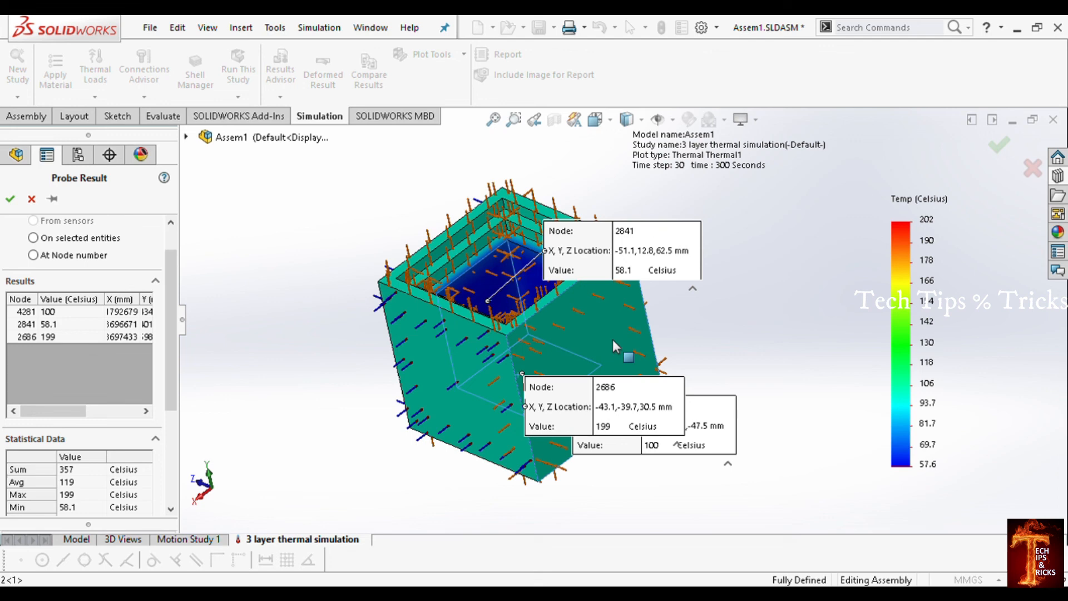
pyautogui.click(11, 198)
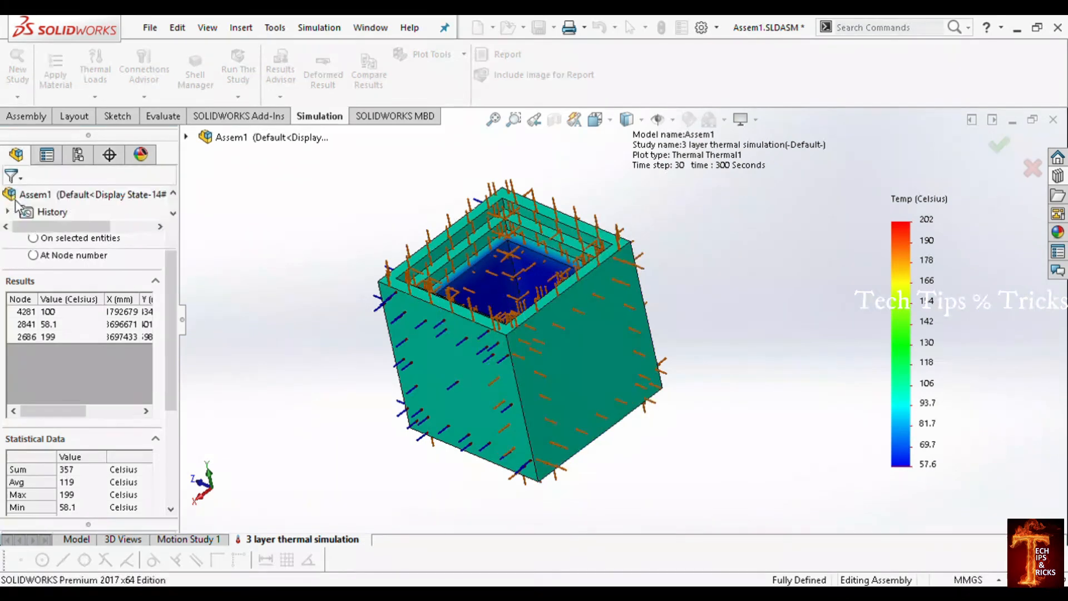